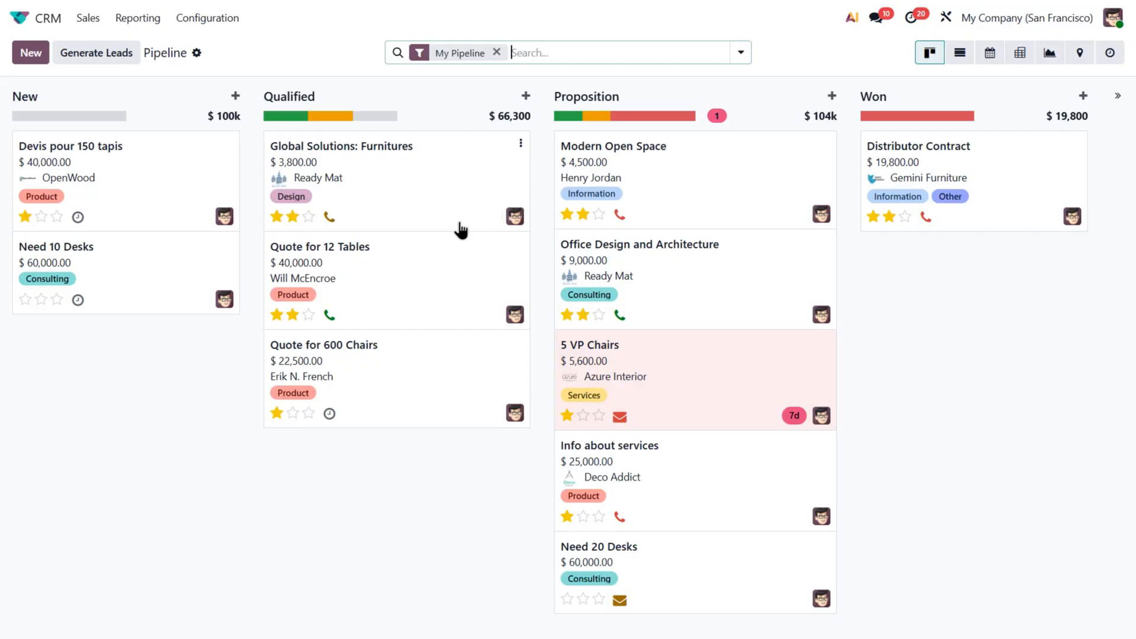
- Open the Quote for 12 Tables opportunity and ask the AI assistant to write a follow-up answer
click(400, 263)
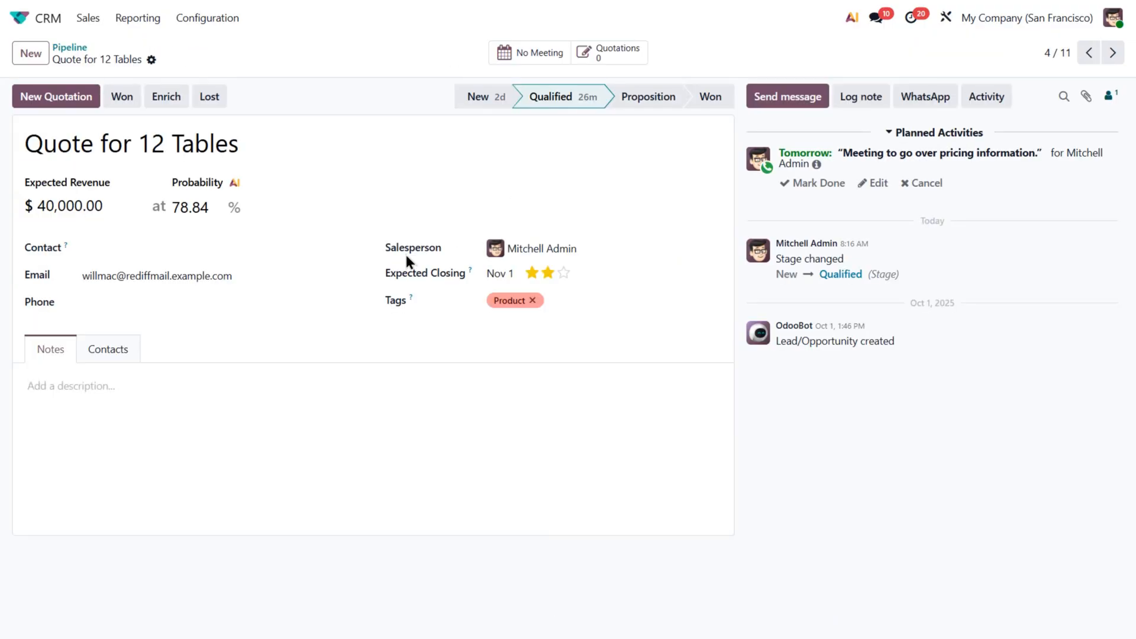
click(852, 19)
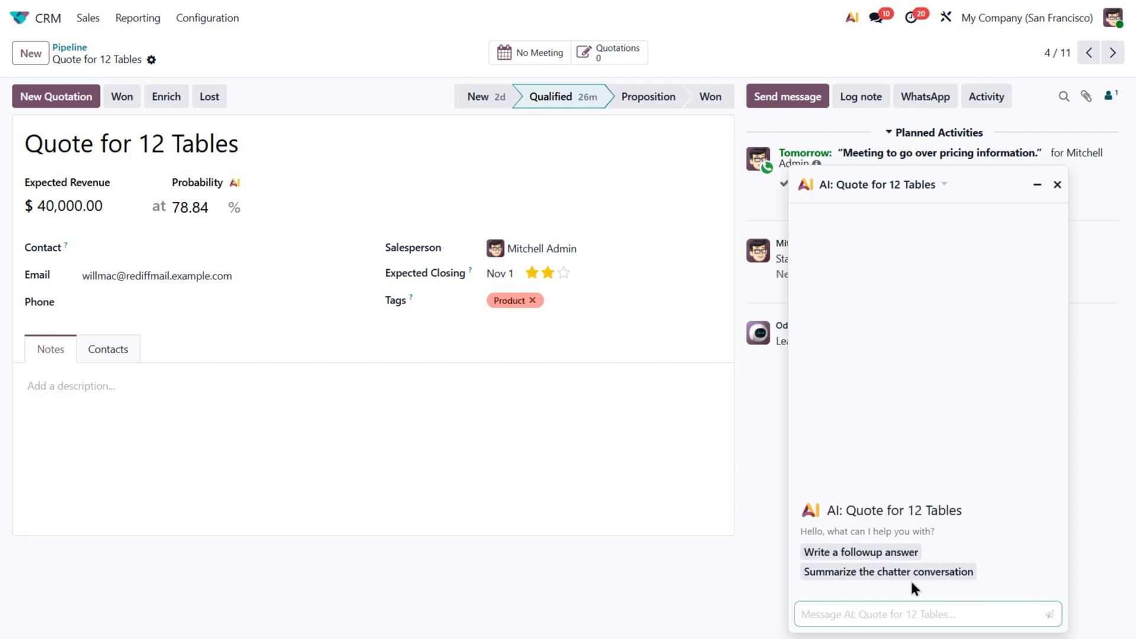
click(880, 552)
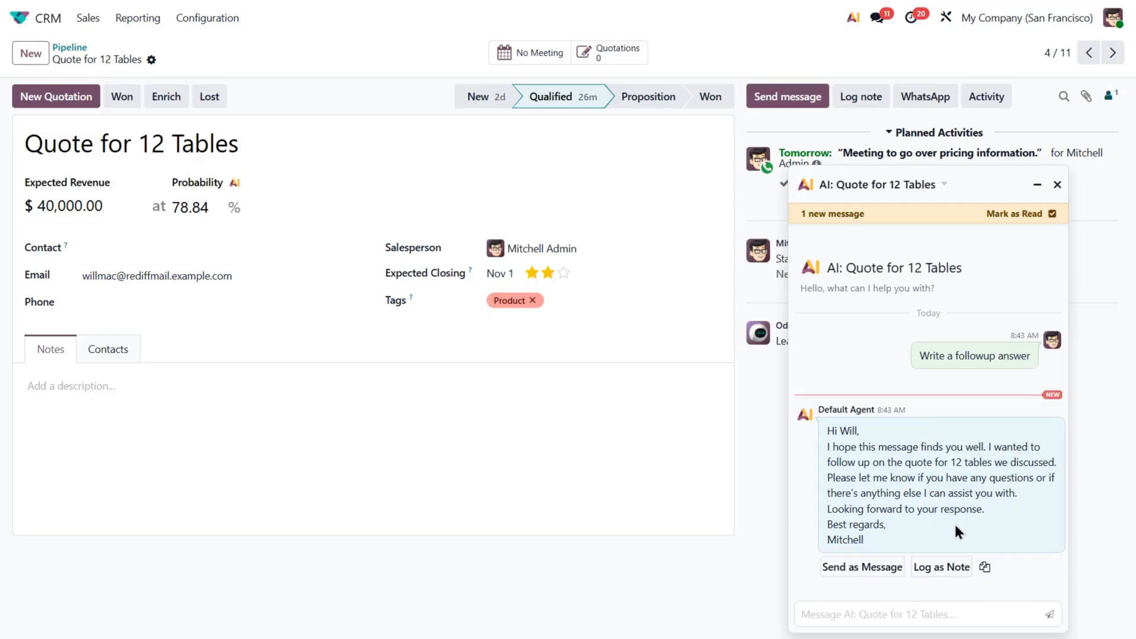
- Send the AI-drafted follow-up as a message from the opportunity and close the AI chat
click(863, 573)
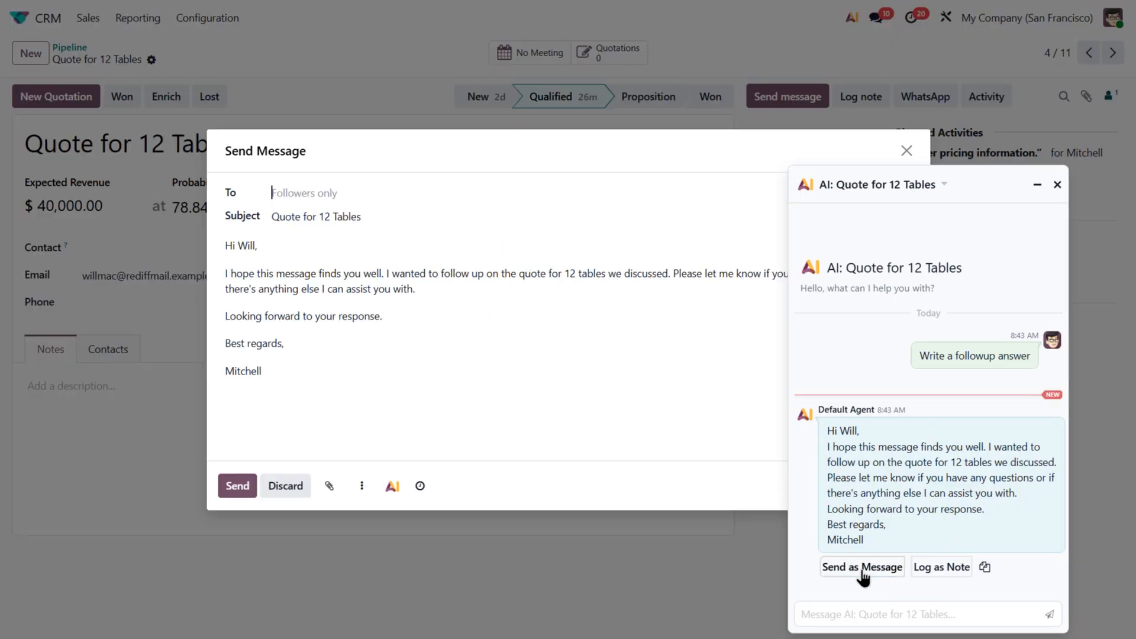
click(384, 288)
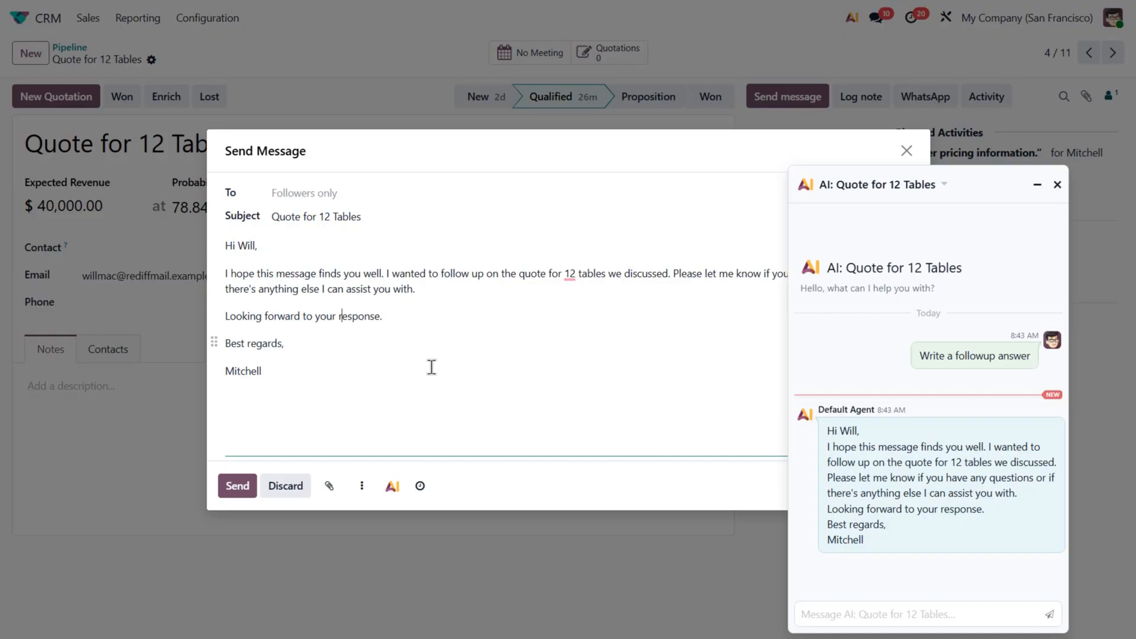
click(246, 485)
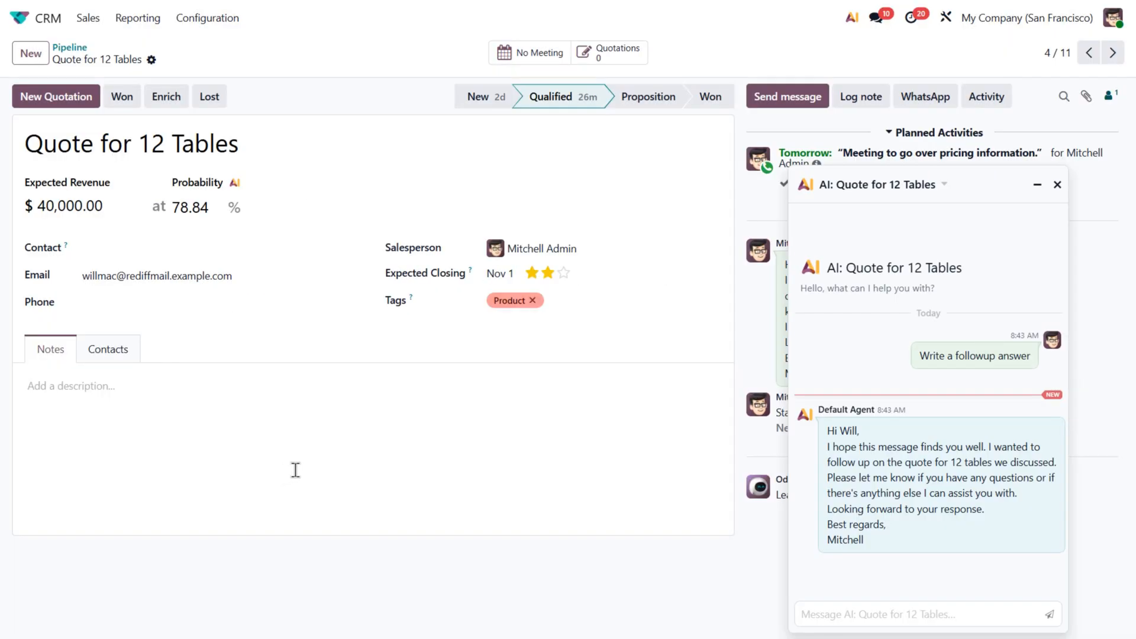
click(1057, 185)
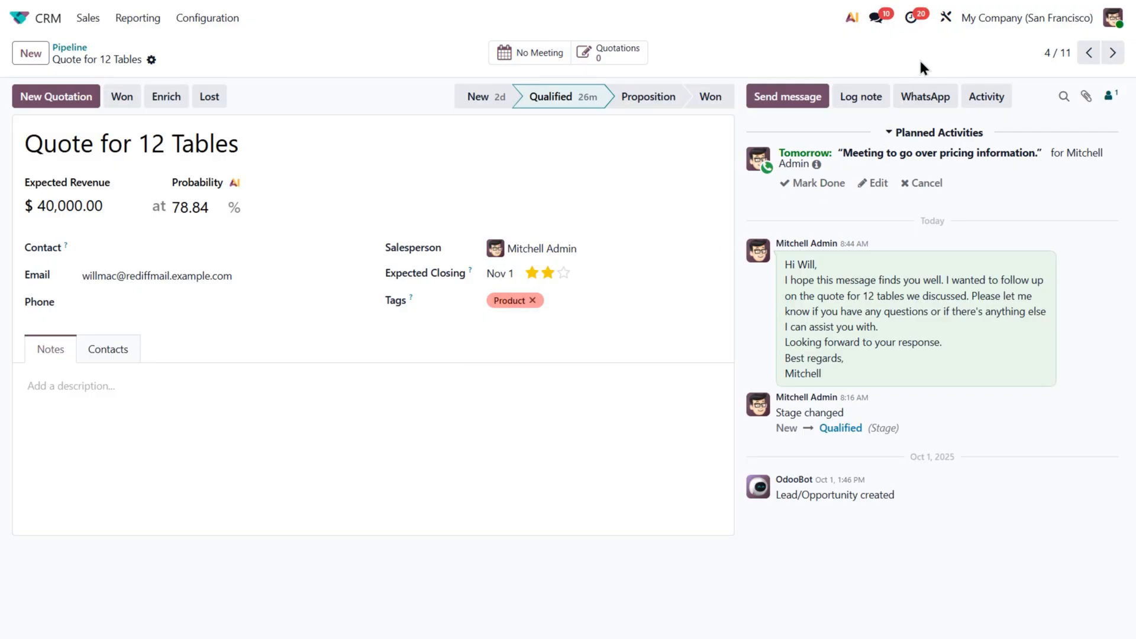
- Open Studio, add an AI Field to the form, and paste a prompt evaluating the company against the ideal customer profile with a 1-to-10 score
click(946, 17)
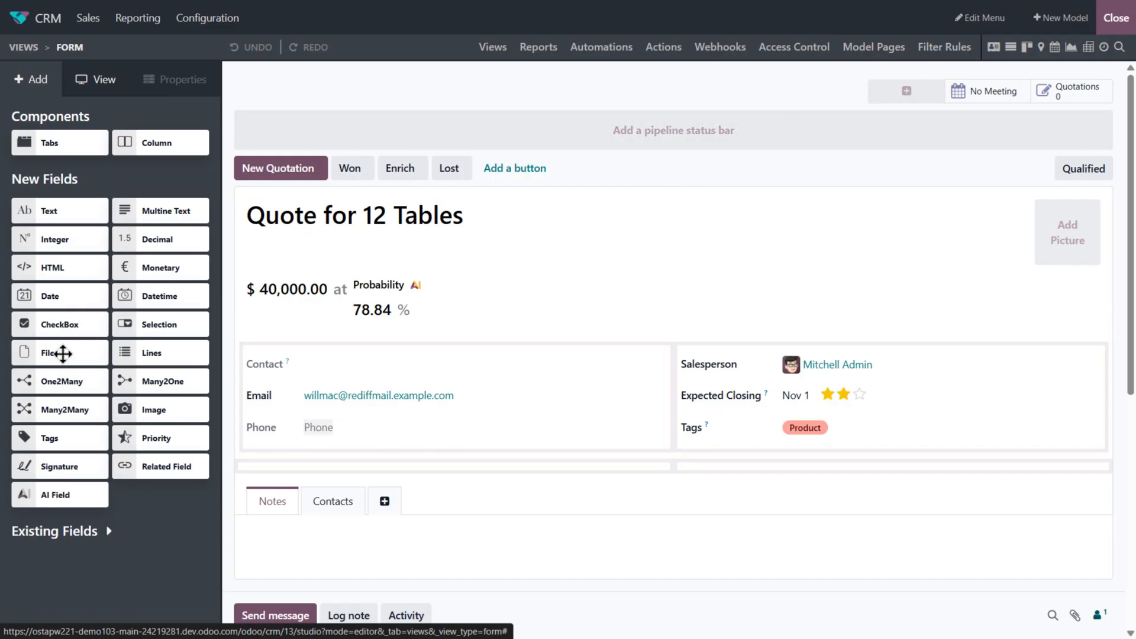
drag(49, 498, 293, 459)
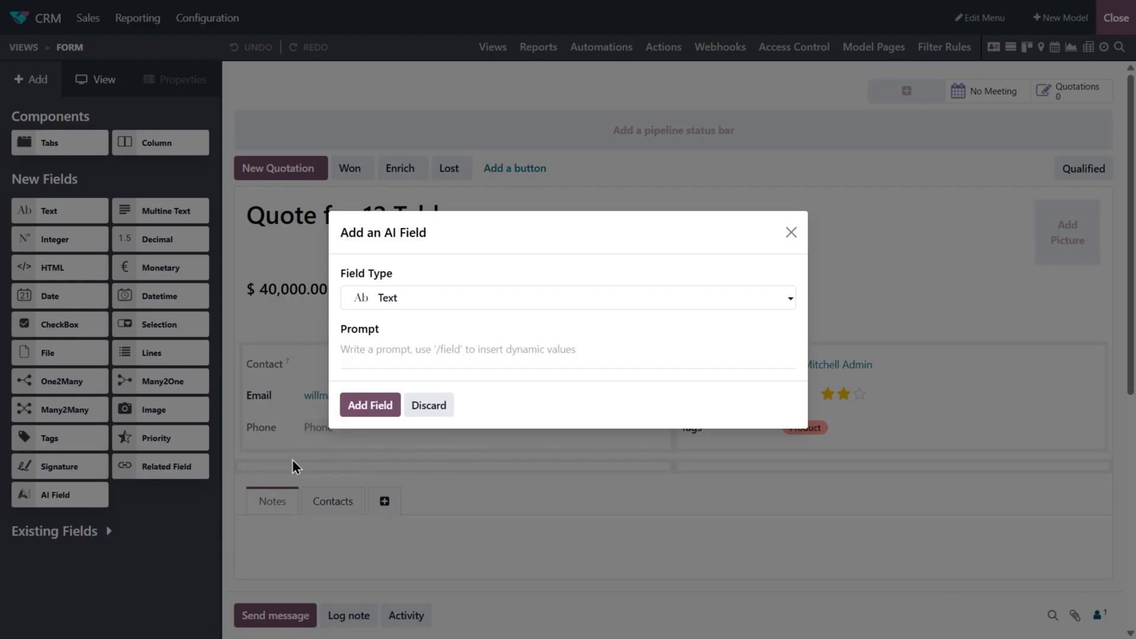
click(396, 348)
text(Evaluate how well [company name] matches our ideal customer profile. Give a score from 1 to 10 and a short explanation.)
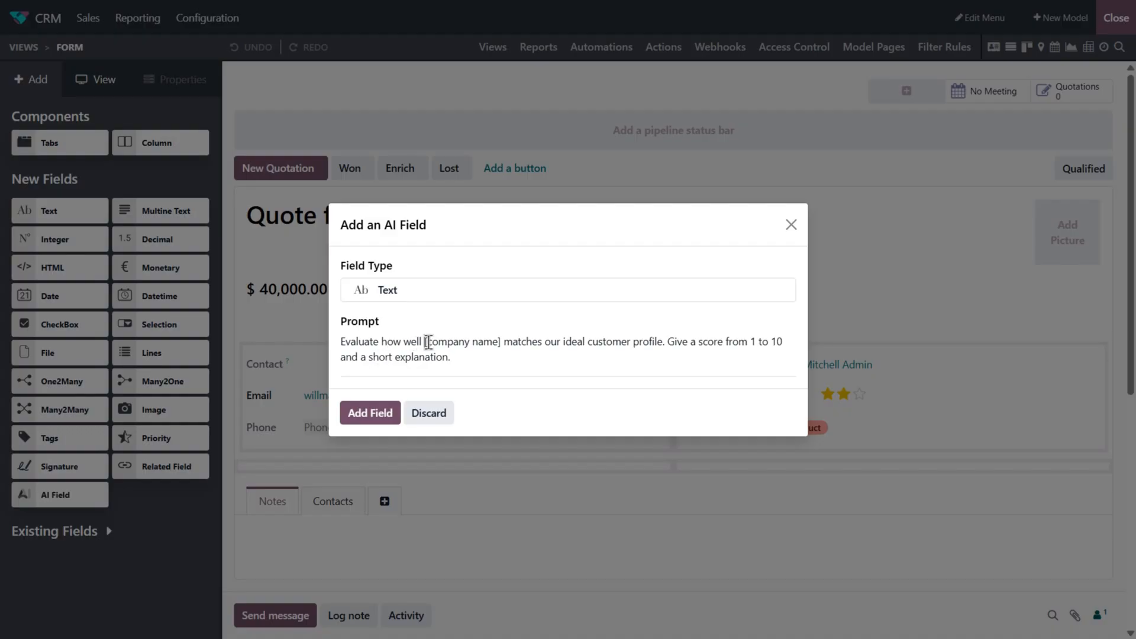
- Replace the [company name] placeholder in the prompt with the Company Name field and add the AI field
drag(425, 342, 501, 343)
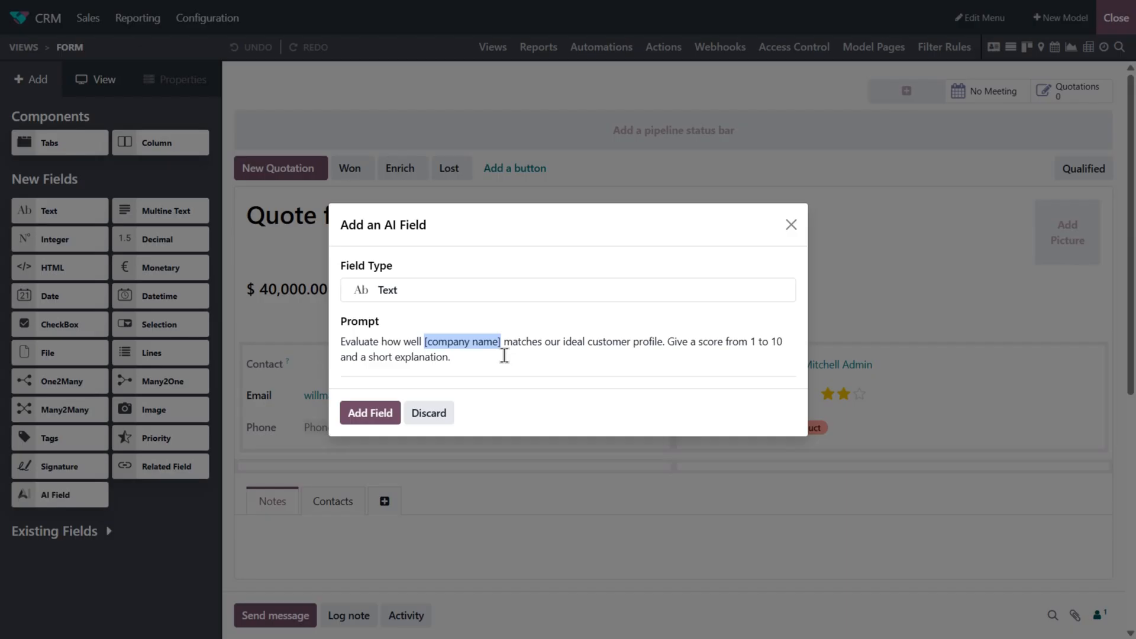
text(/)
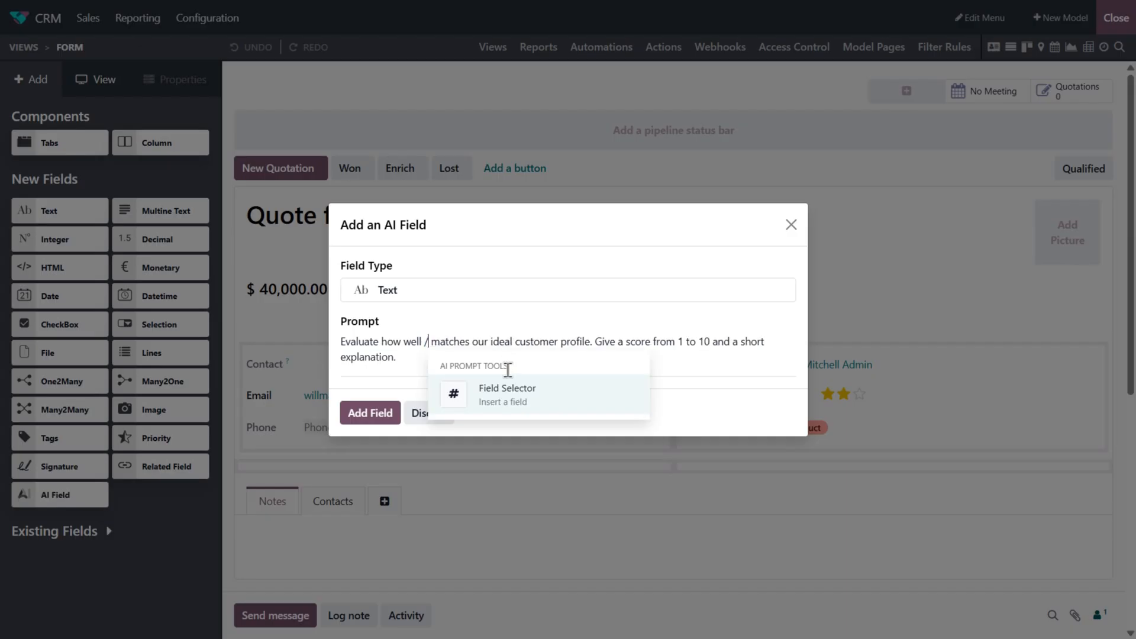
click(517, 394)
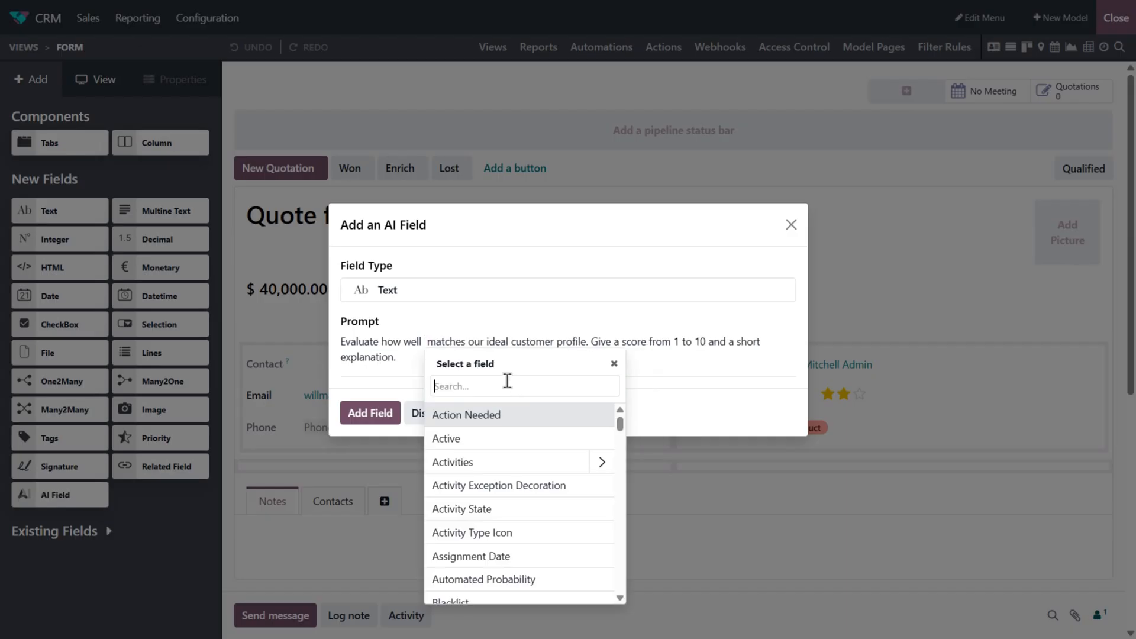
text(comp)
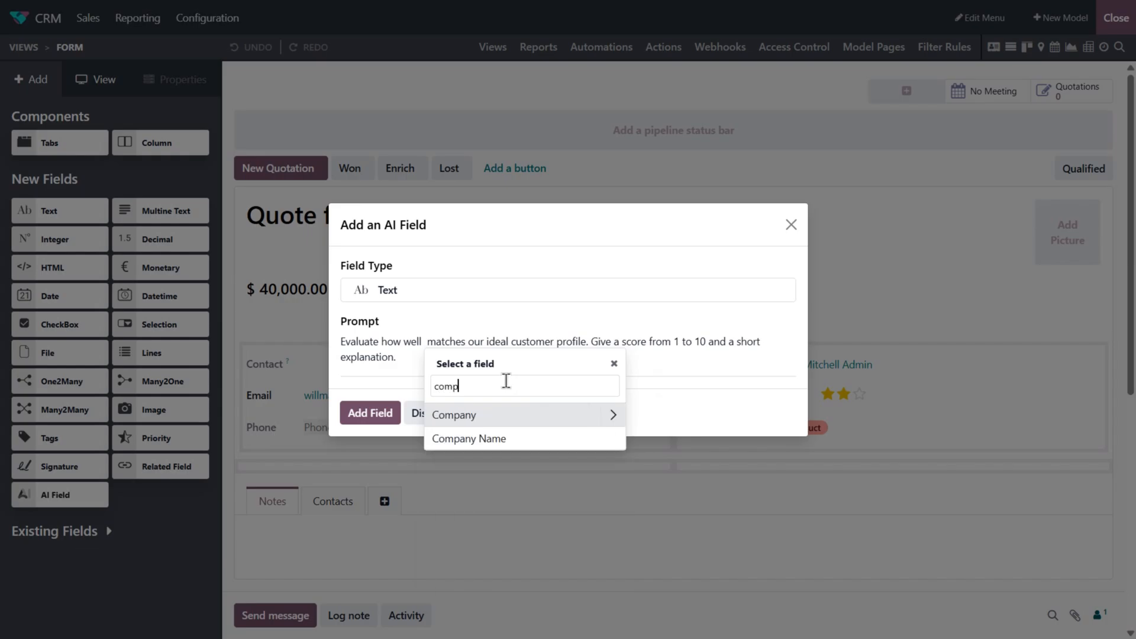
click(507, 437)
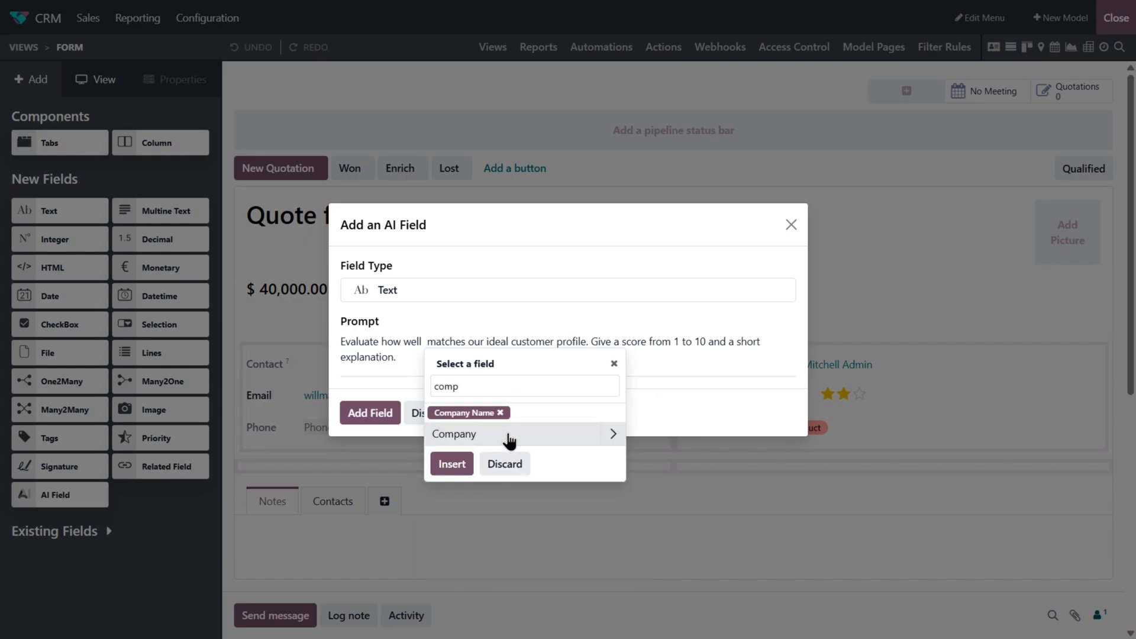
click(452, 464)
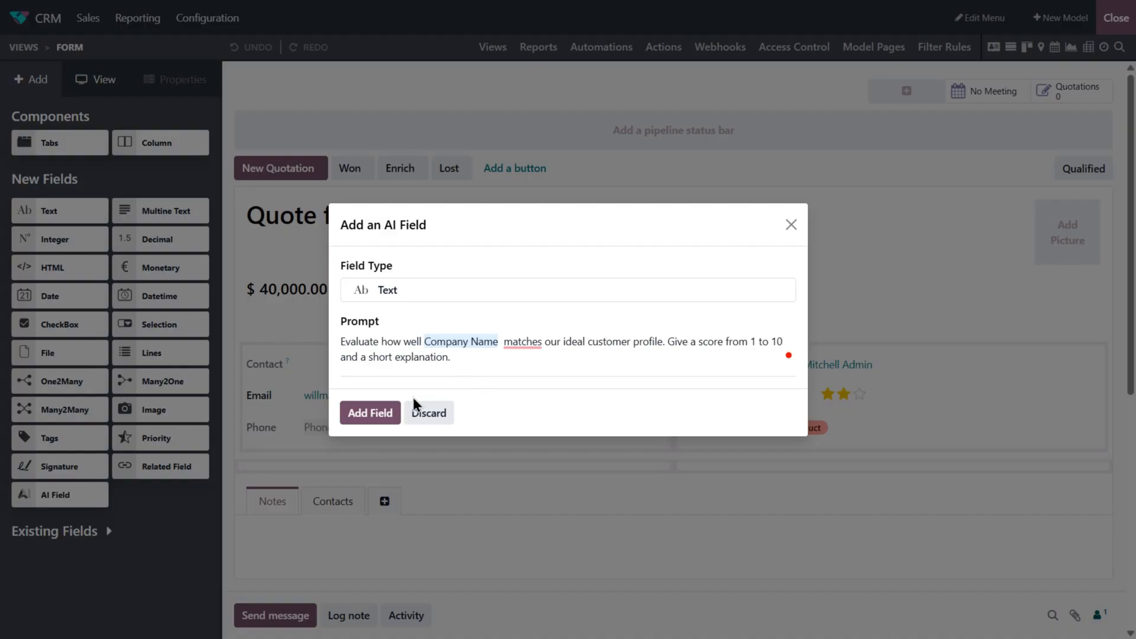
click(361, 413)
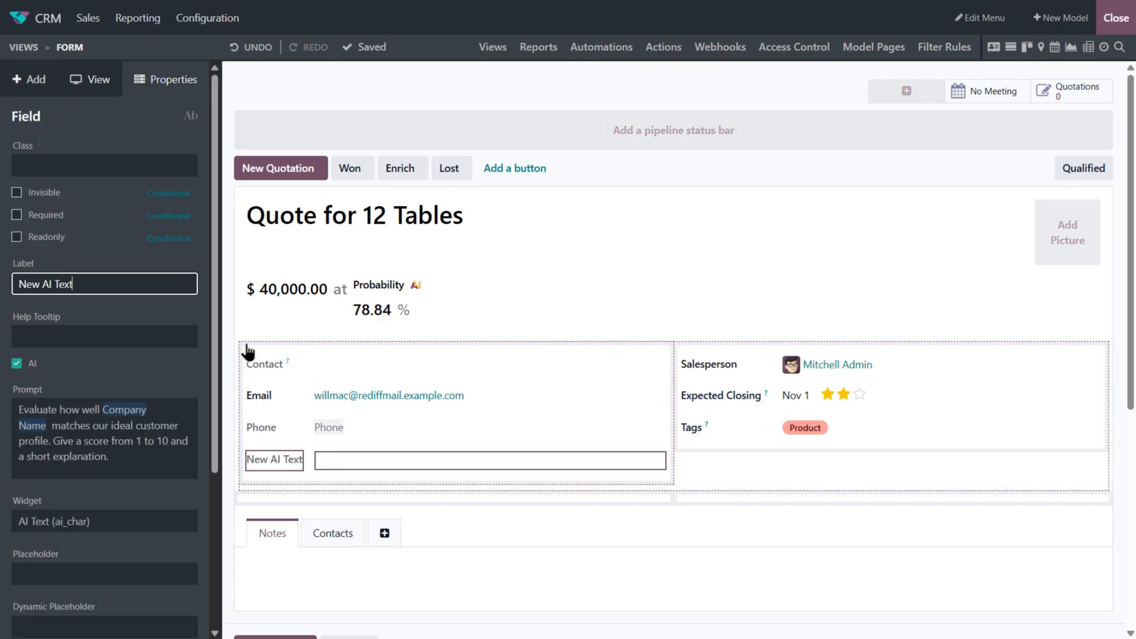
- Label the new AI field Ideal Customer Fit and close Studio
drag(82, 285, 13, 285)
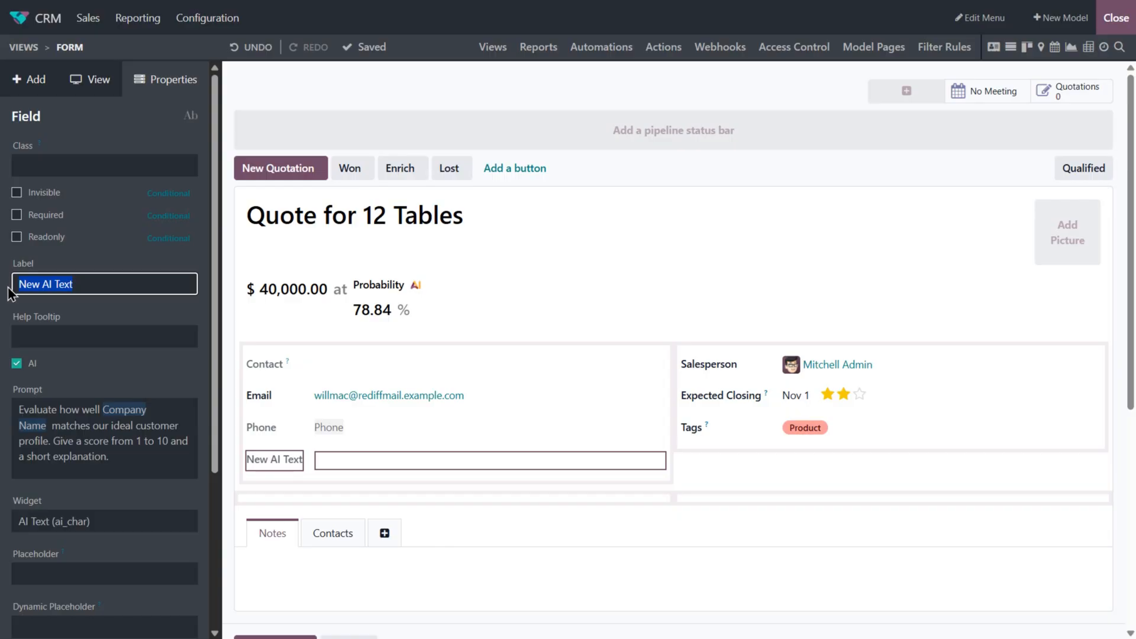
text(Ideal Customer Fit)
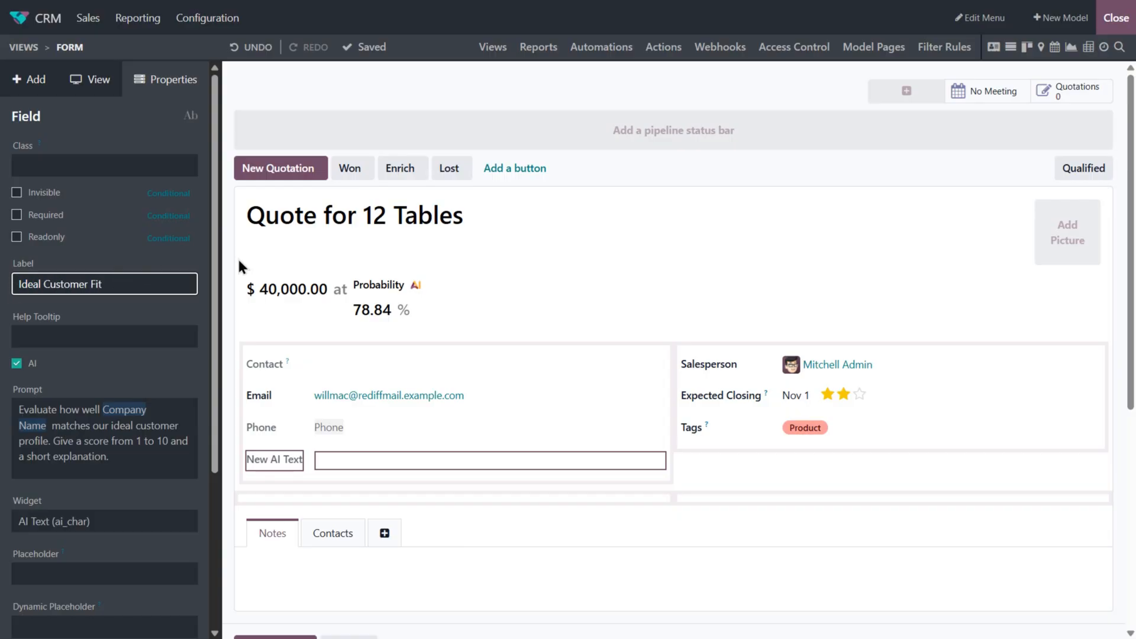
click(1113, 20)
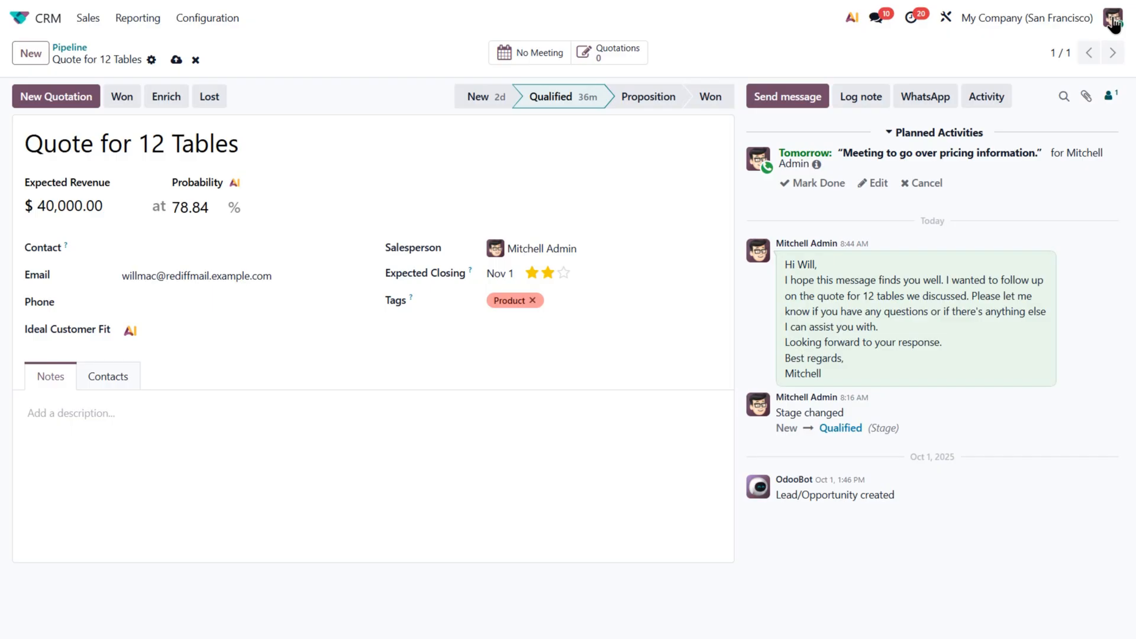
- Generate the Ideal Customer Fit value with AI and scroll through the generated text
click(132, 337)
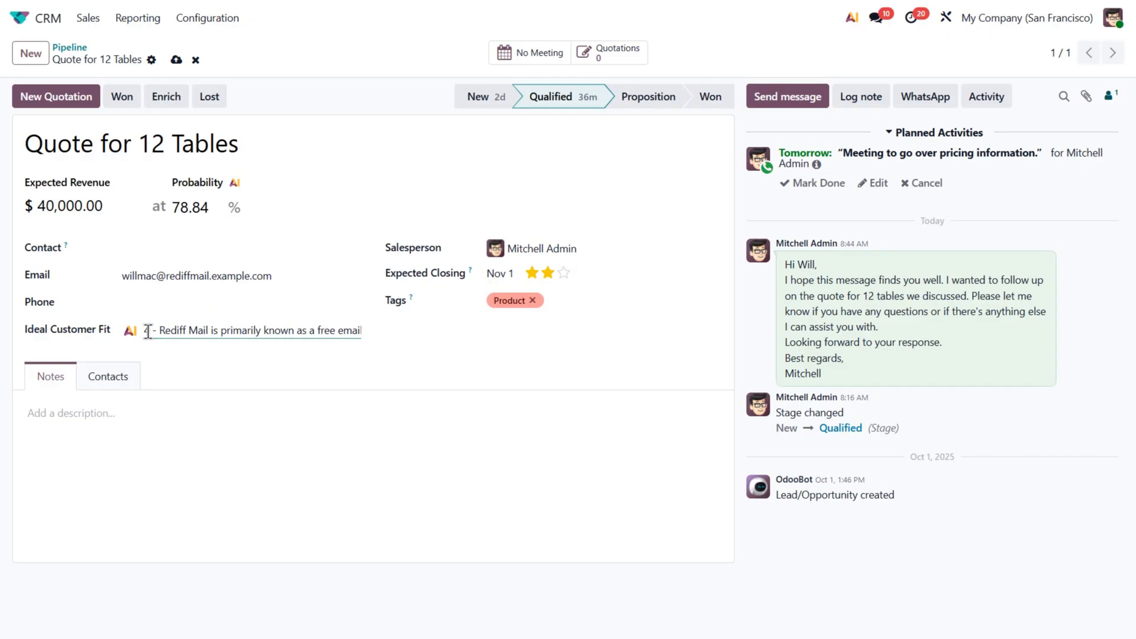
scroll(300, 333, right, 1)
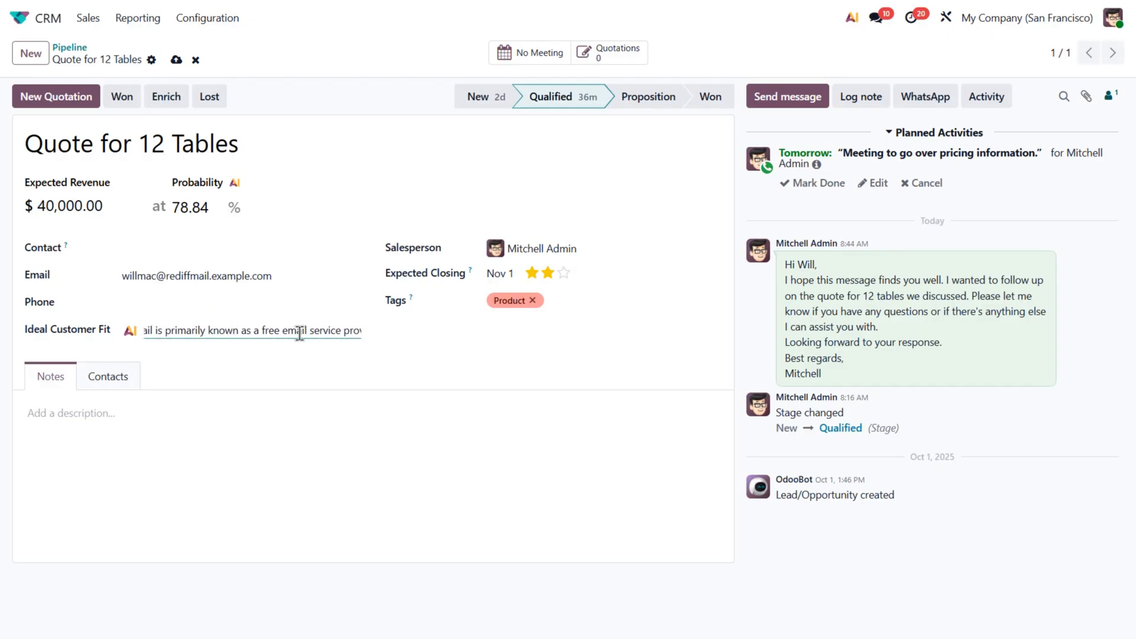
scroll(300, 334, right, 5)
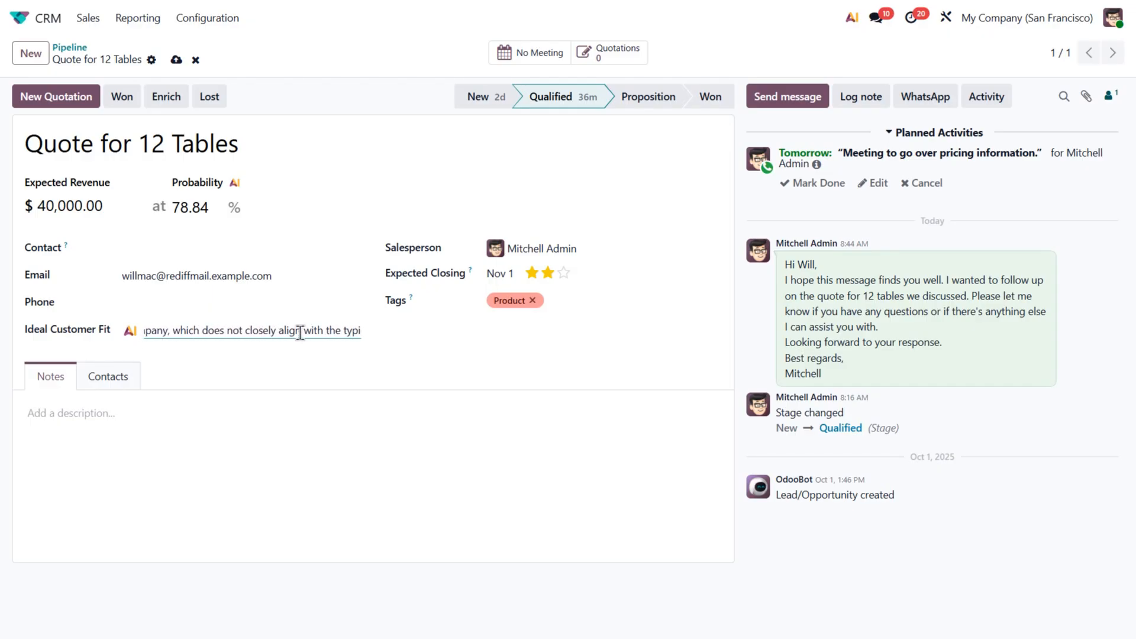
scroll(300, 333, right, 8)
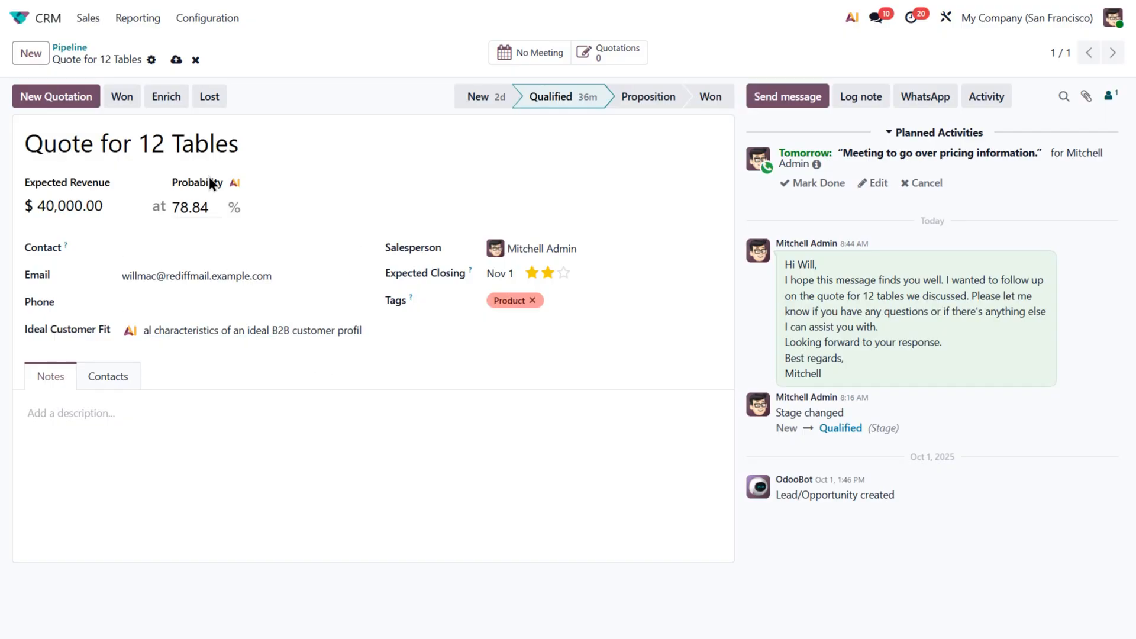
- Add a new text property labelled Recent News to the opportunity and enable AI on it
click(151, 61)
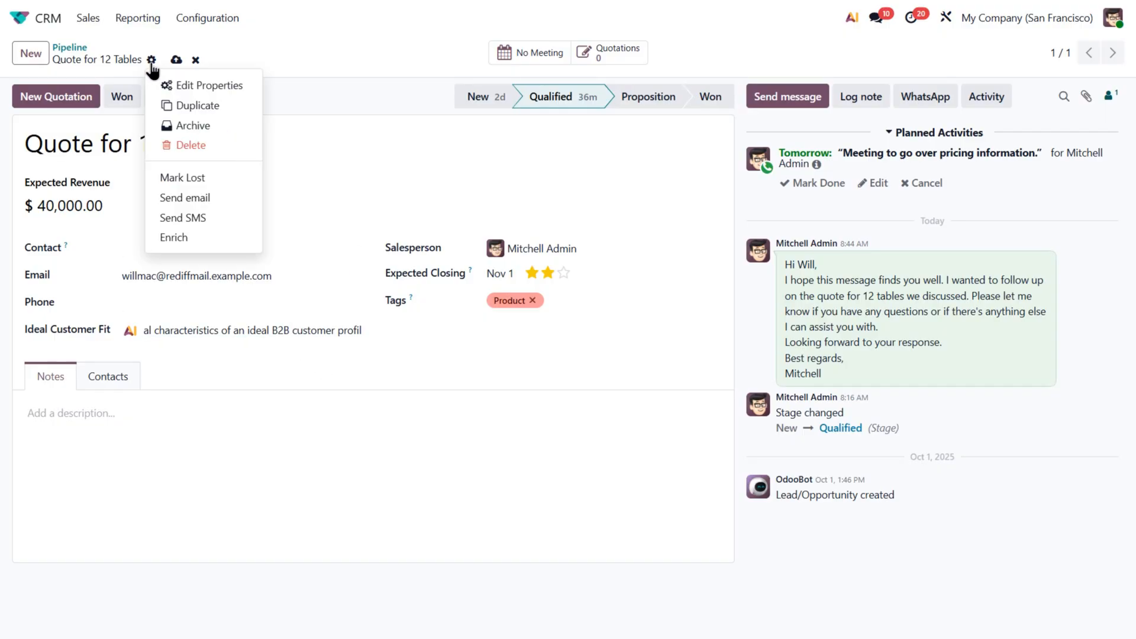
click(205, 84)
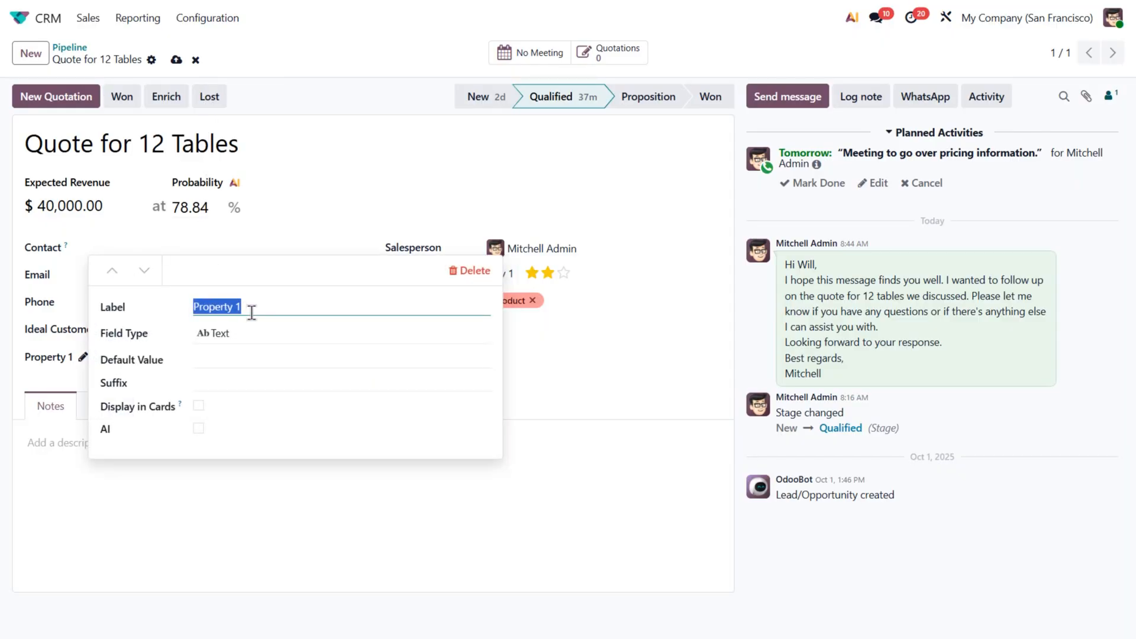
text(Recent News)
click(199, 428)
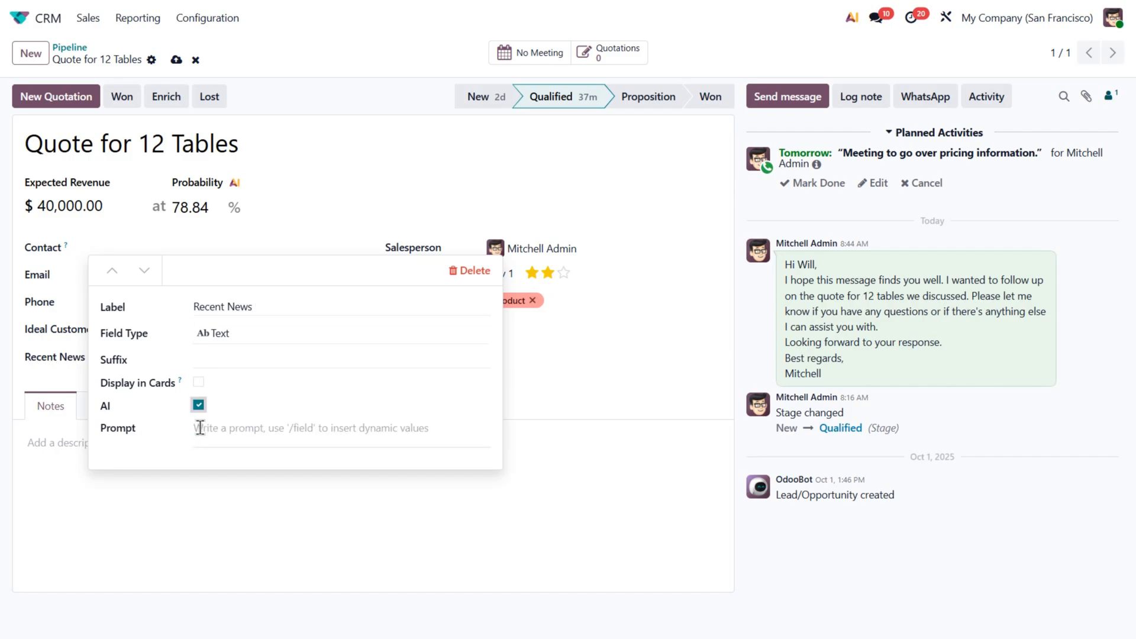
- Write the property prompt 'Summarize the latest news articles about' followed by the inserted Company Name field
click(207, 433)
text(Summarize)
text(the)
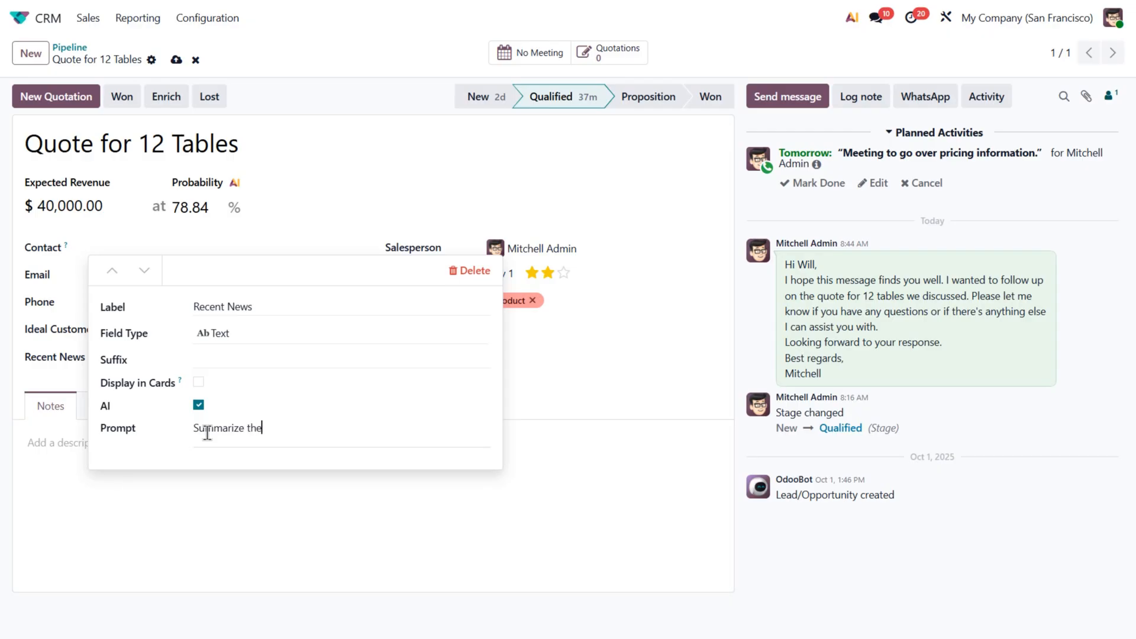
text( latest news articles about /)
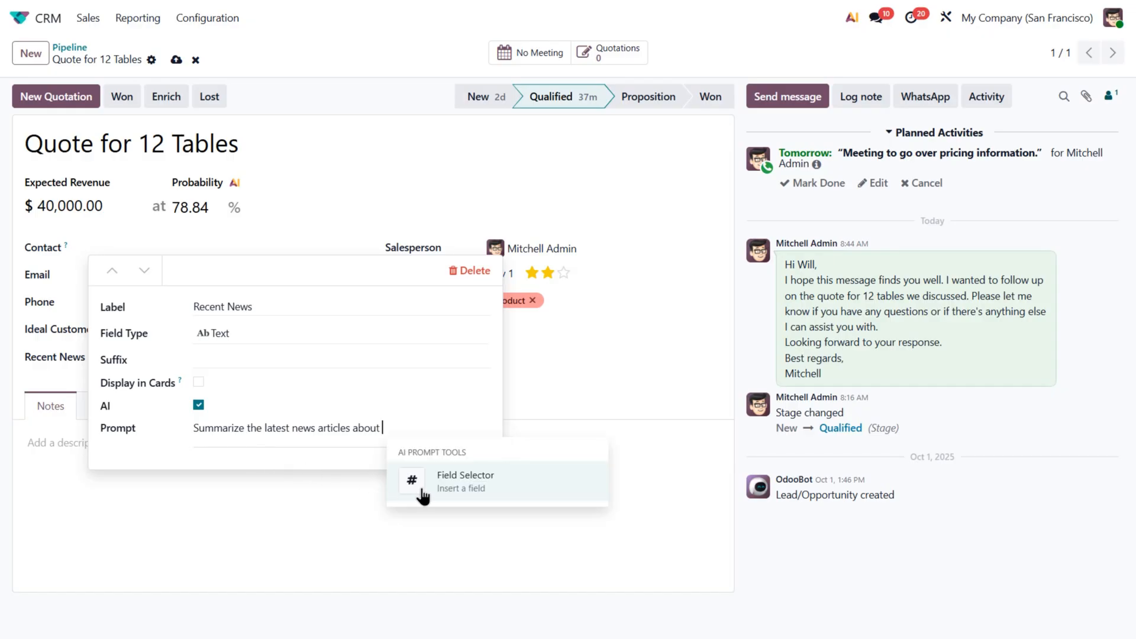
click(415, 495)
text(compan)
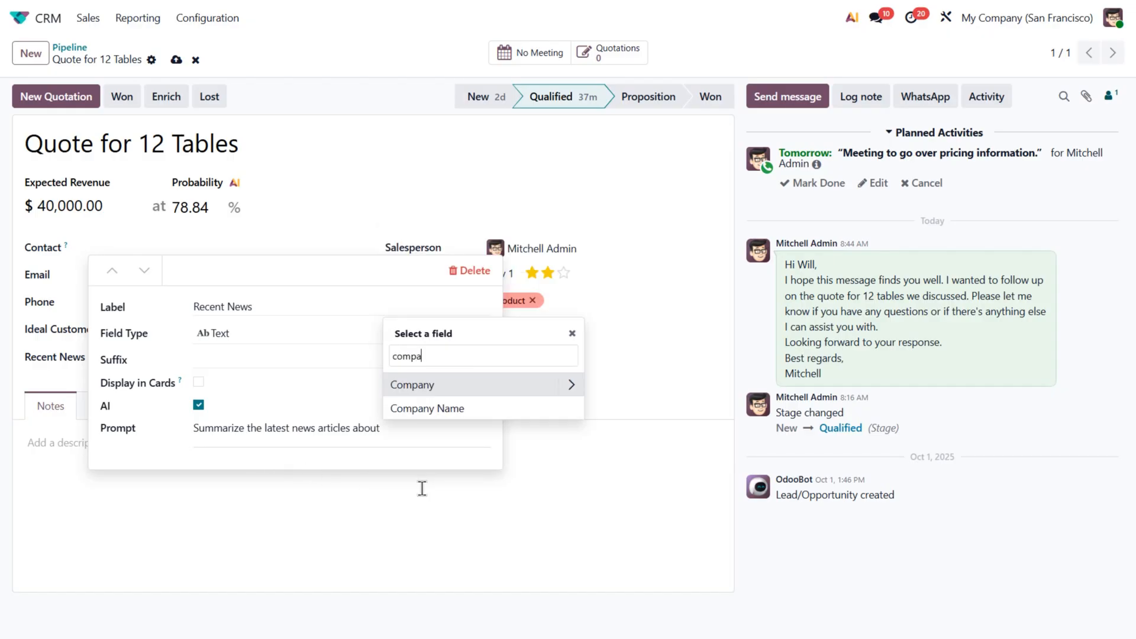
click(447, 416)
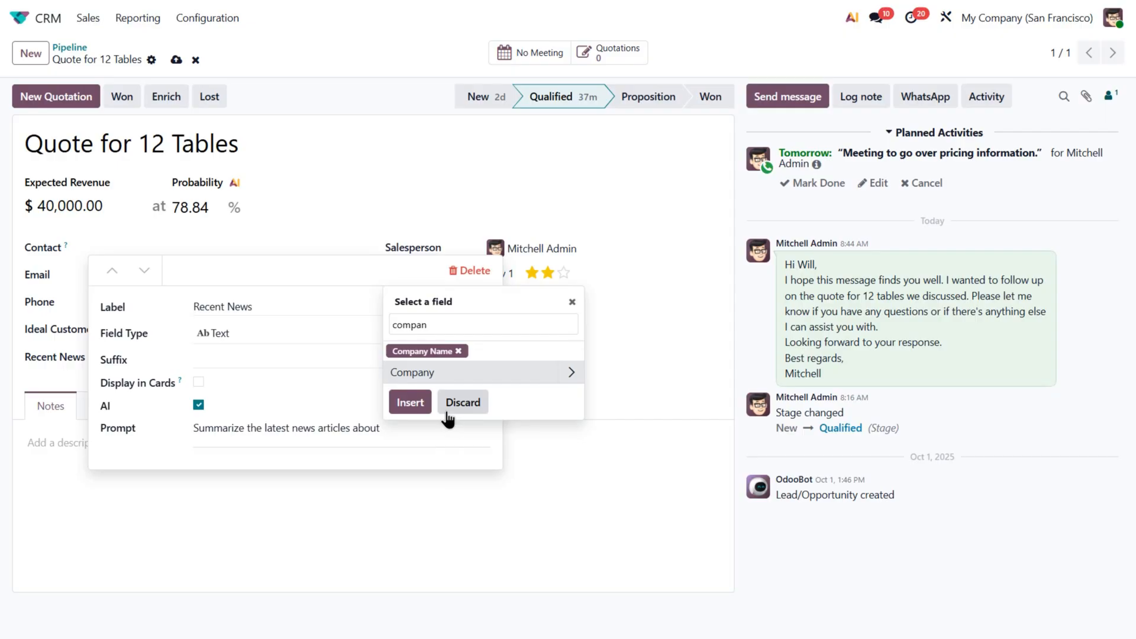
click(411, 402)
- Complete the prompt with 'in the past 6 month. Focus on product launches, expansions, or major announcements. Limit to 3 sentences.' and close the editor
text(in the past 6 mo)
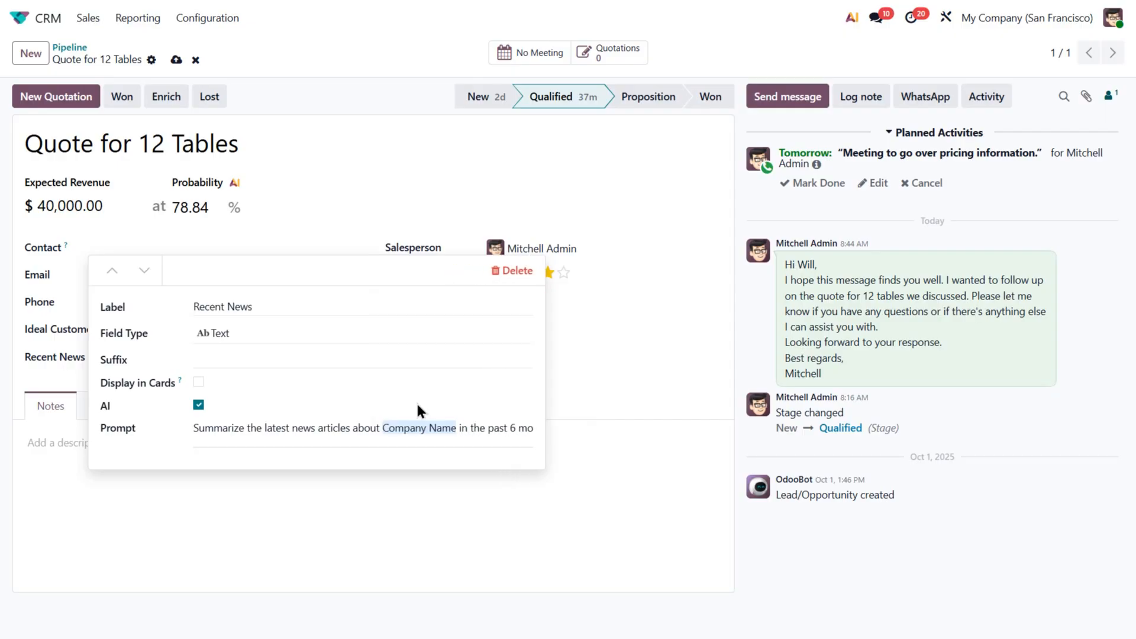
text(nth. Focus o)
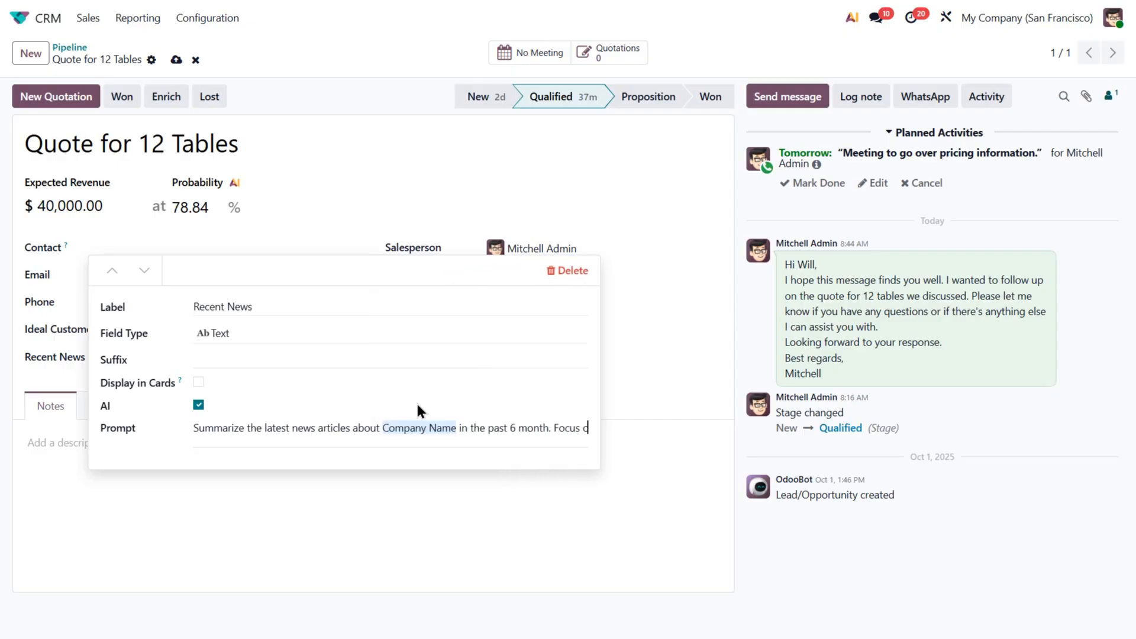
text(n product lau)
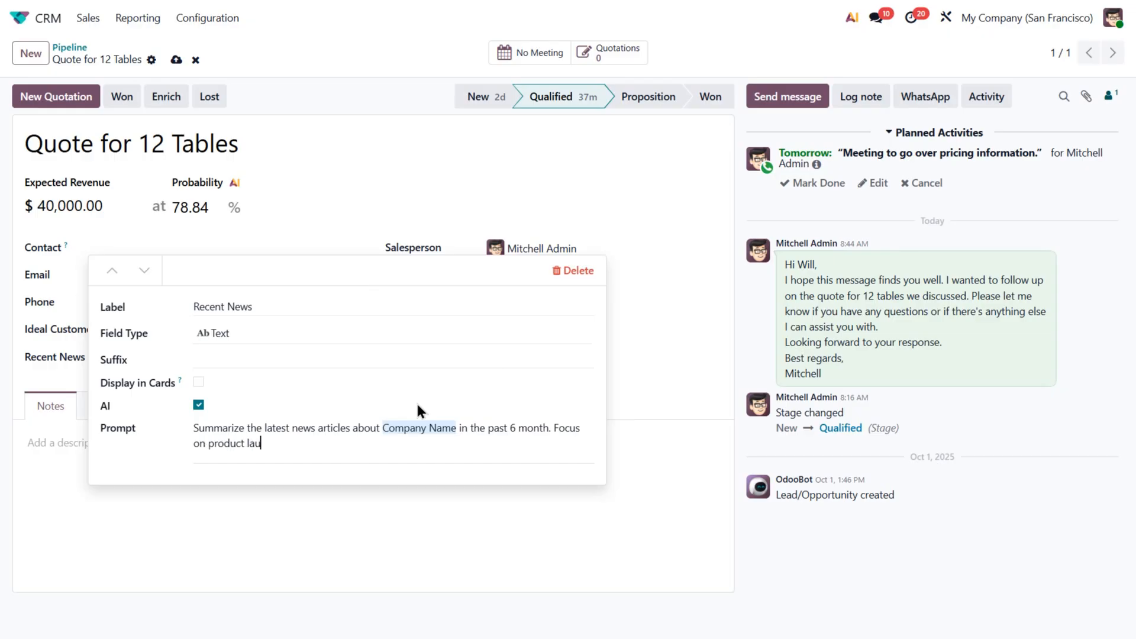
text(nches, expansions, or majo)
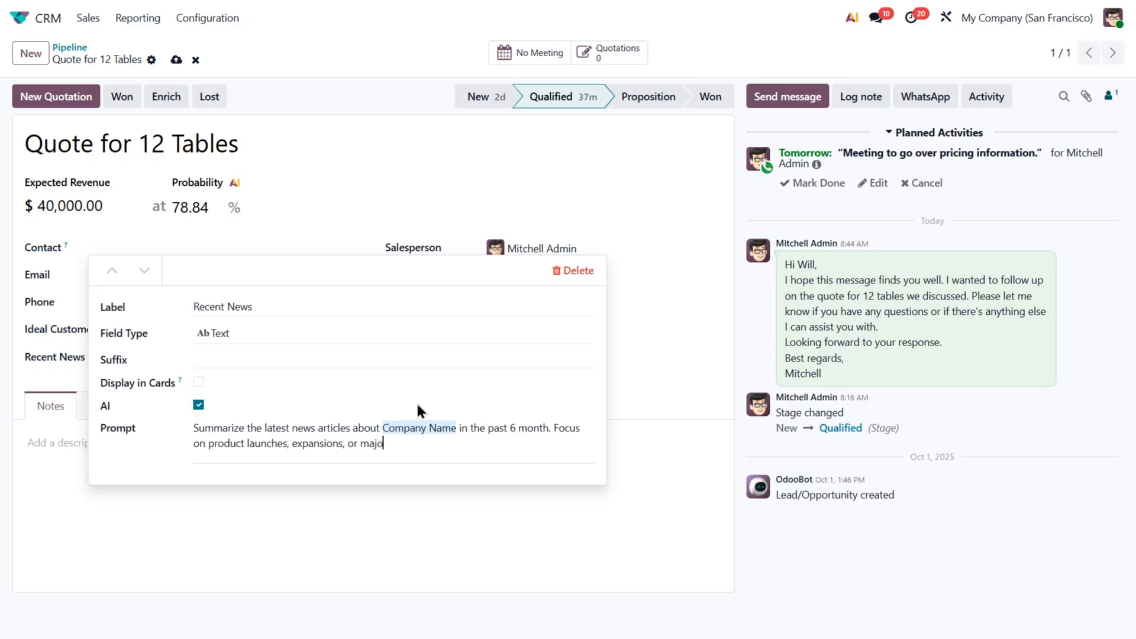
text(r announcements. Limit to 3 sentences.)
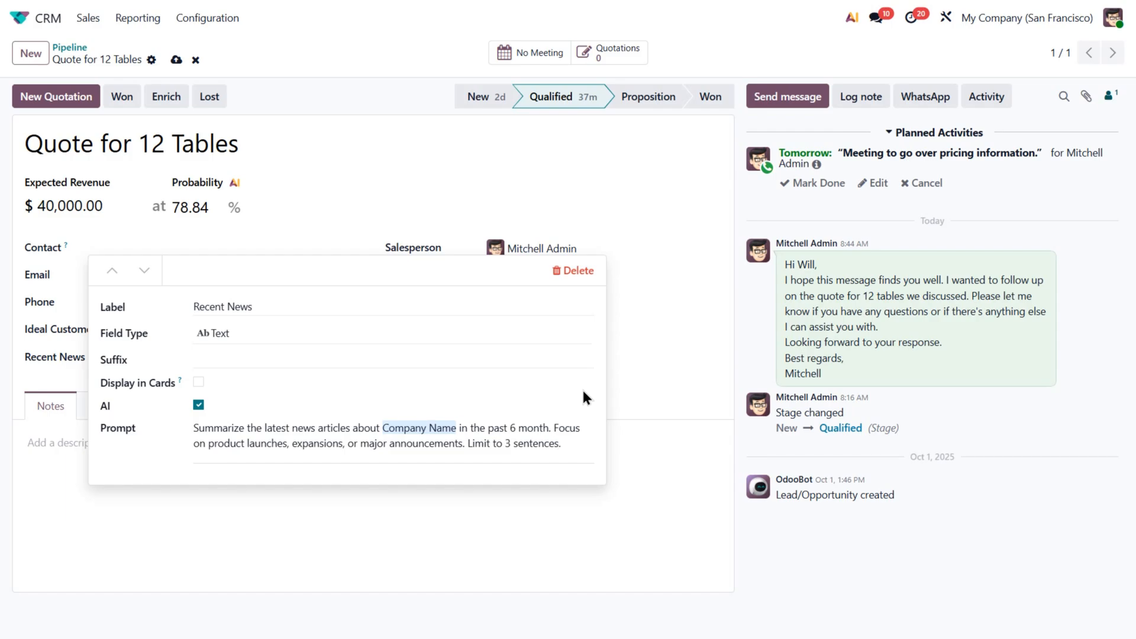
click(622, 385)
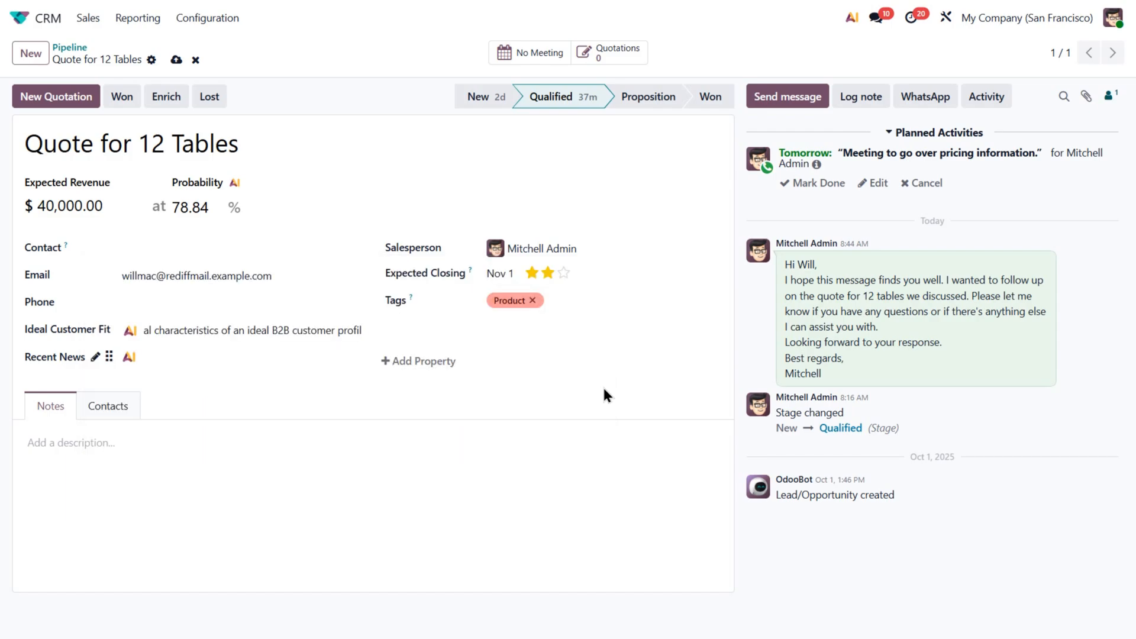
- Generate the Recent News value with AI and scroll through the generated text
click(128, 359)
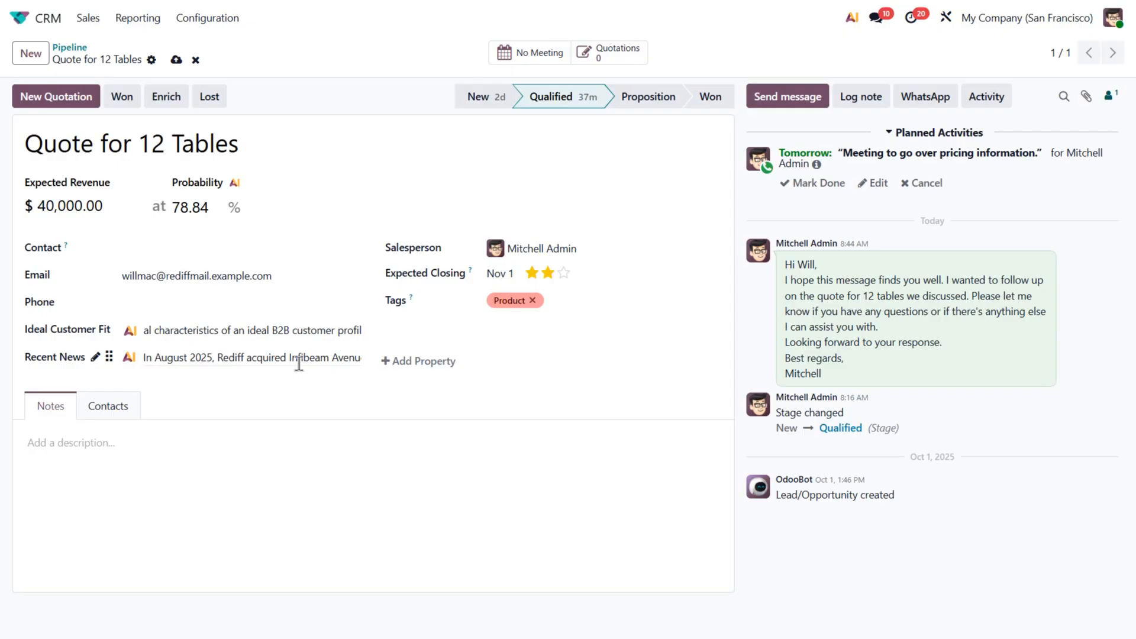
scroll(318, 363, right, 1)
scroll(318, 364, right, 5)
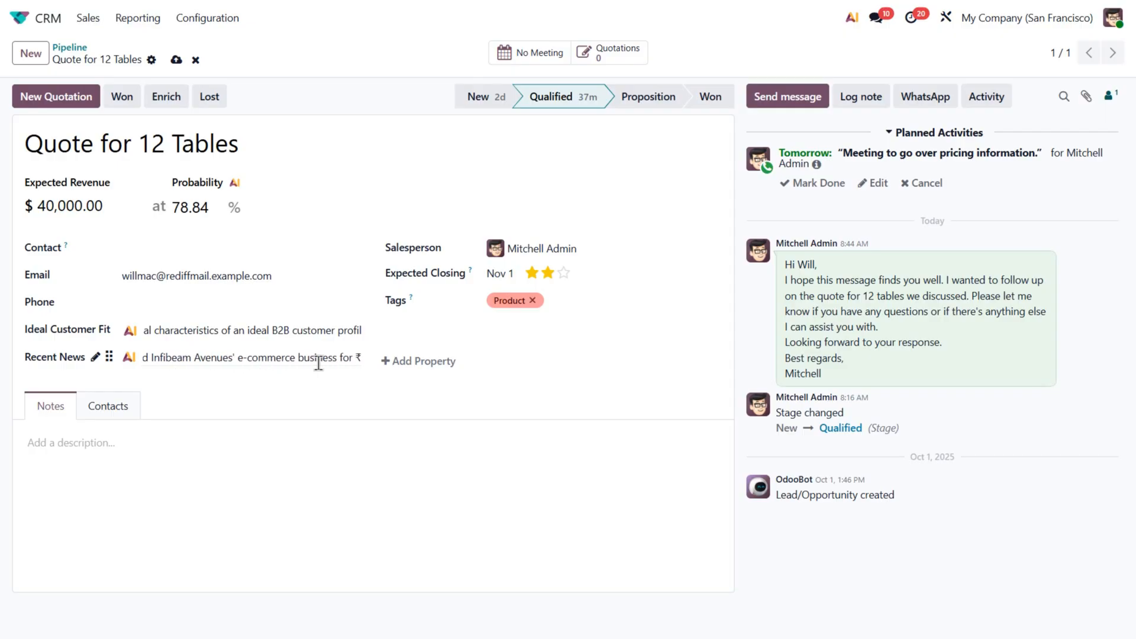
scroll(321, 361, right, 2)
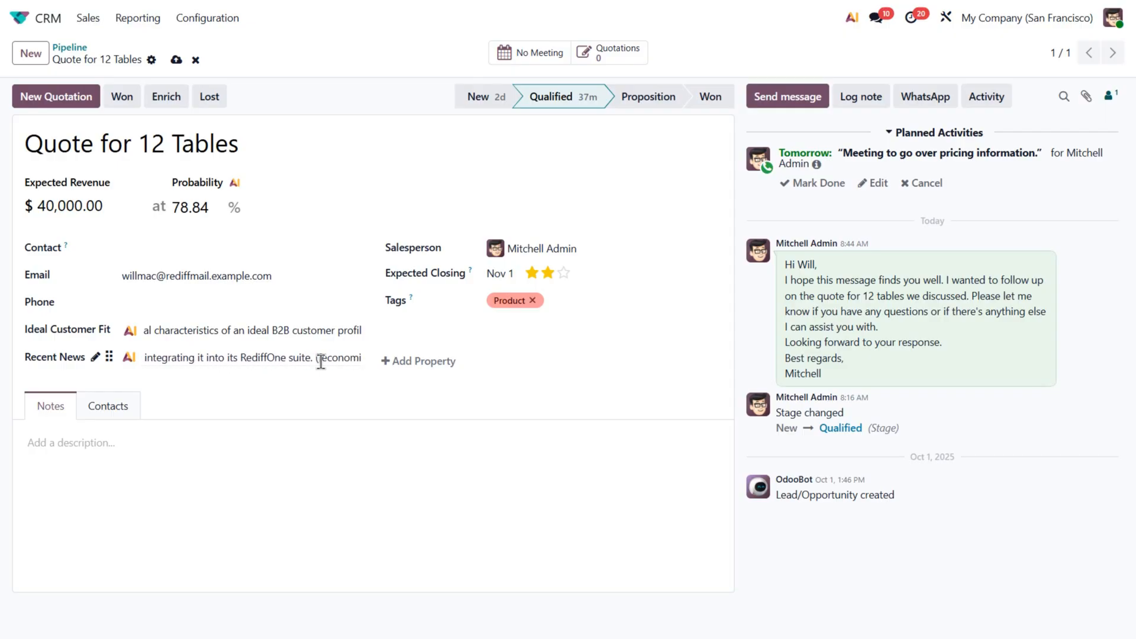
scroll(321, 361, right, 6)
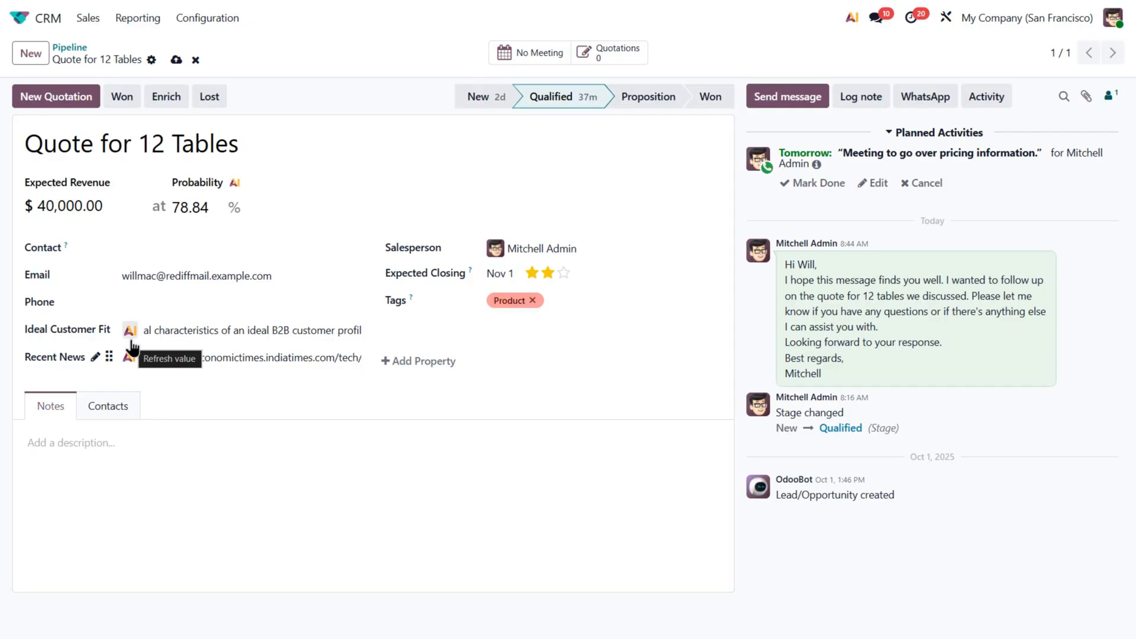
- Review the Recent News property prompt settings and the AI-computed probability breakdown for this opportunity
click(95, 358)
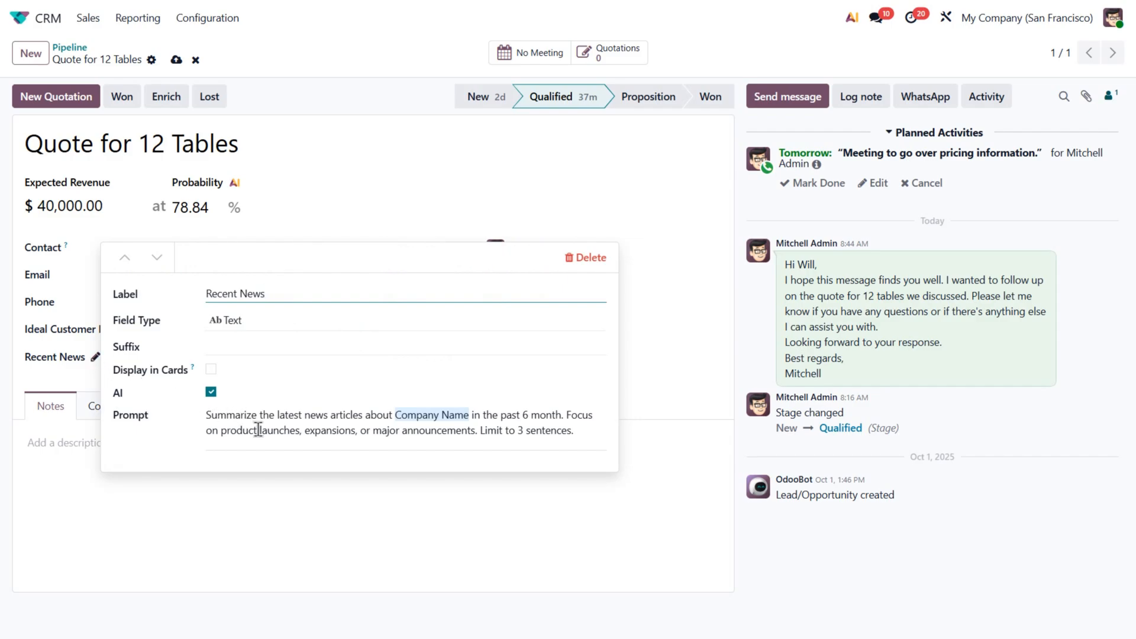
click(642, 378)
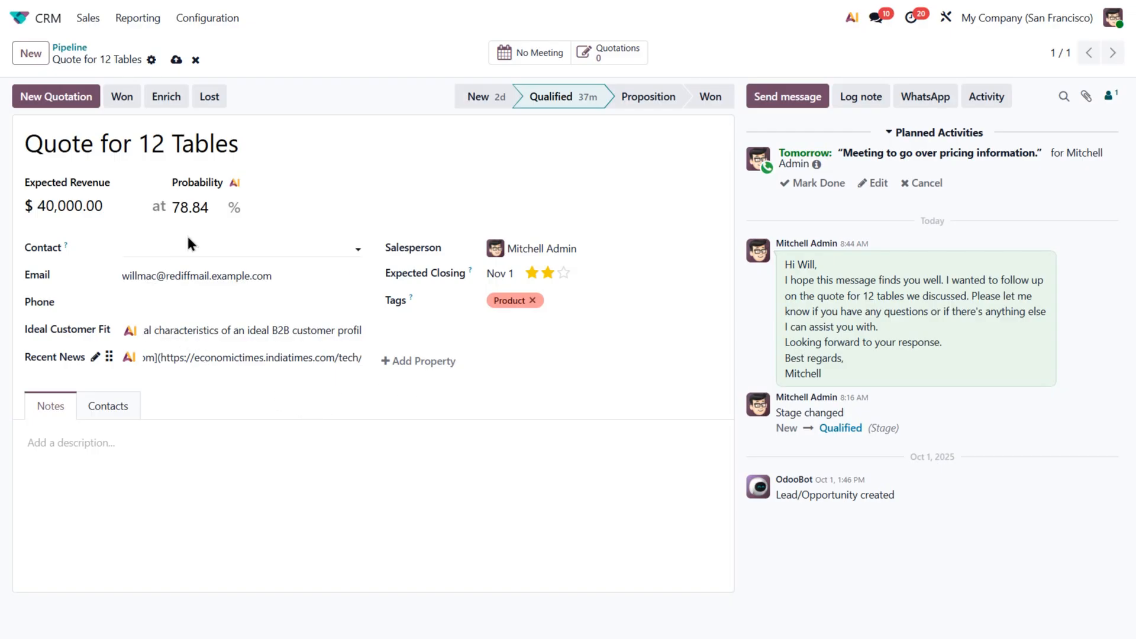
click(234, 185)
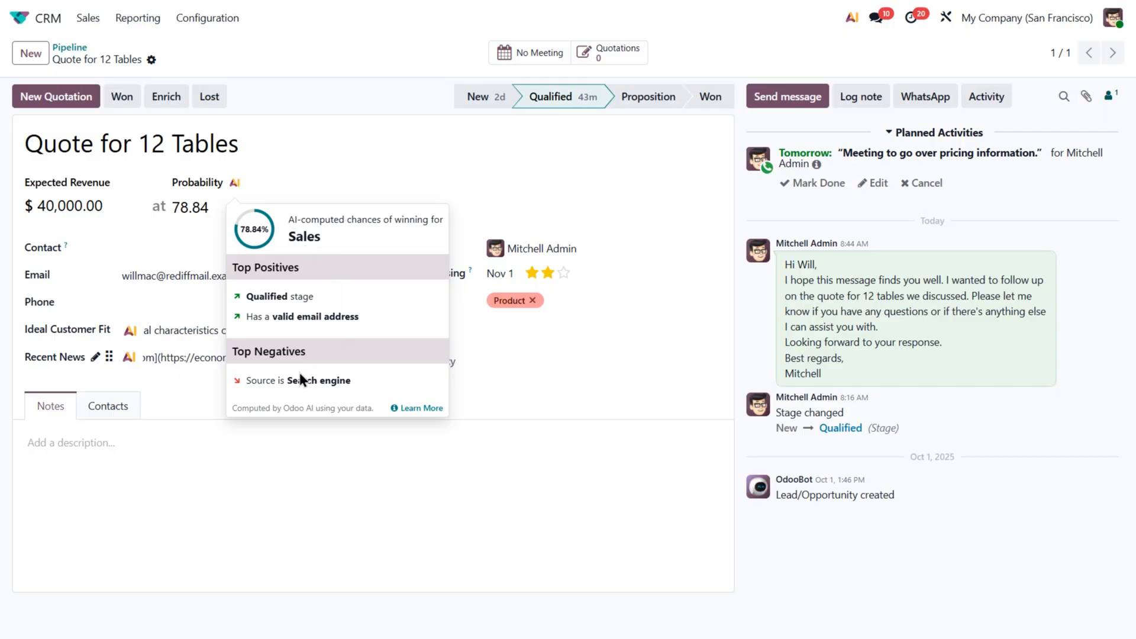
- Open the Need 10 Desks opportunity from the pipeline and view its AI probability breakdown
click(70, 48)
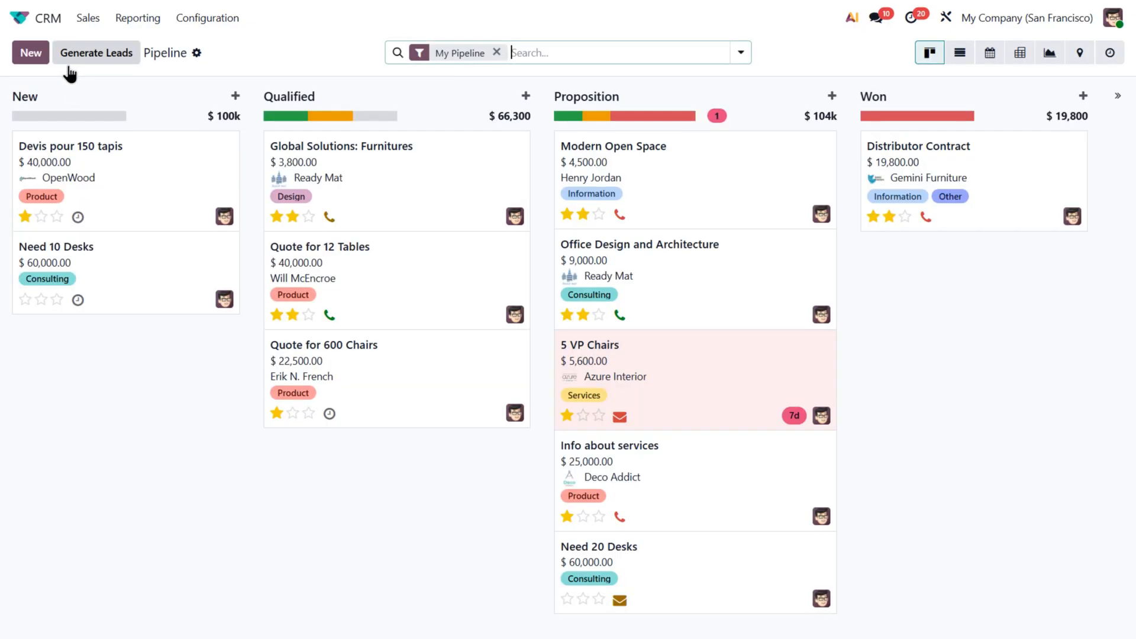
click(118, 269)
click(236, 185)
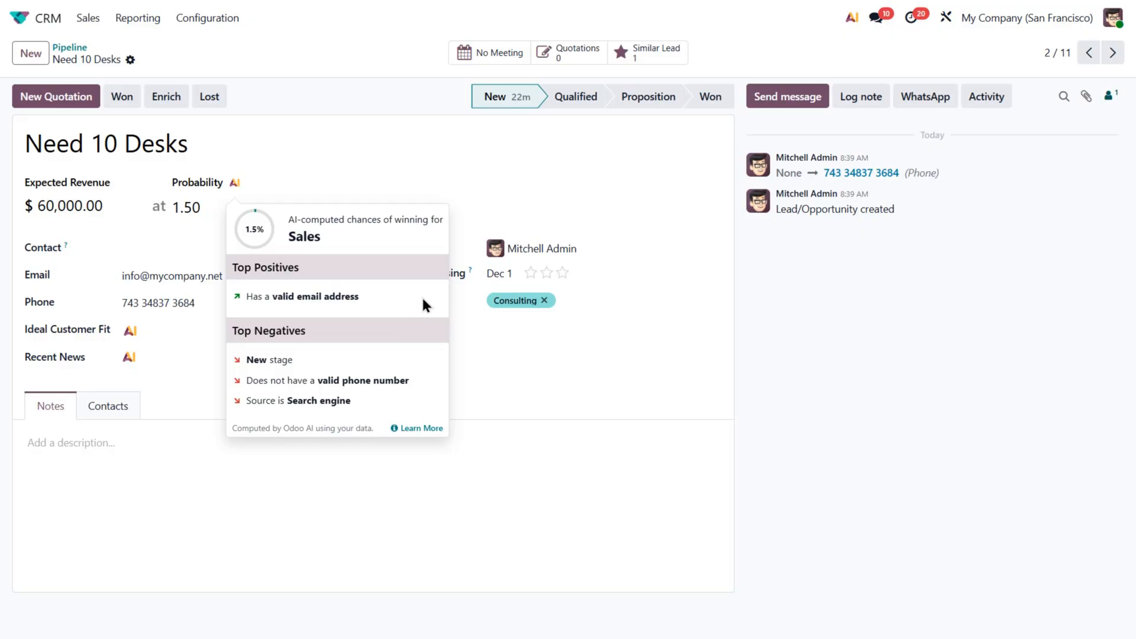
- Move Need 10 Desks to the Qualified stage and view its AI probability breakdown again
click(578, 97)
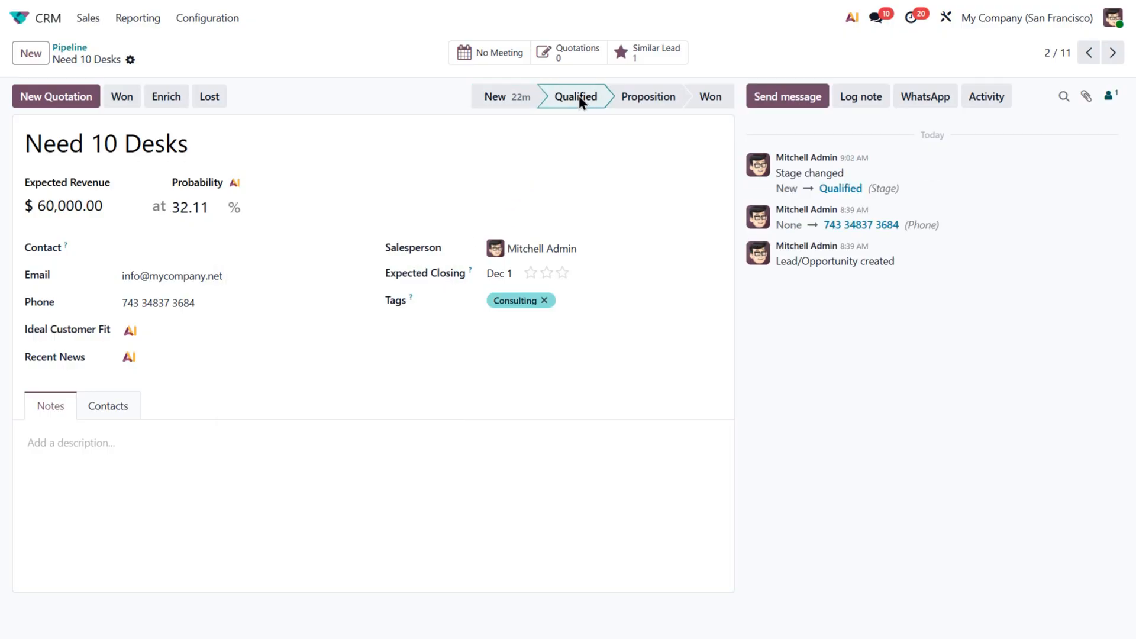
click(234, 185)
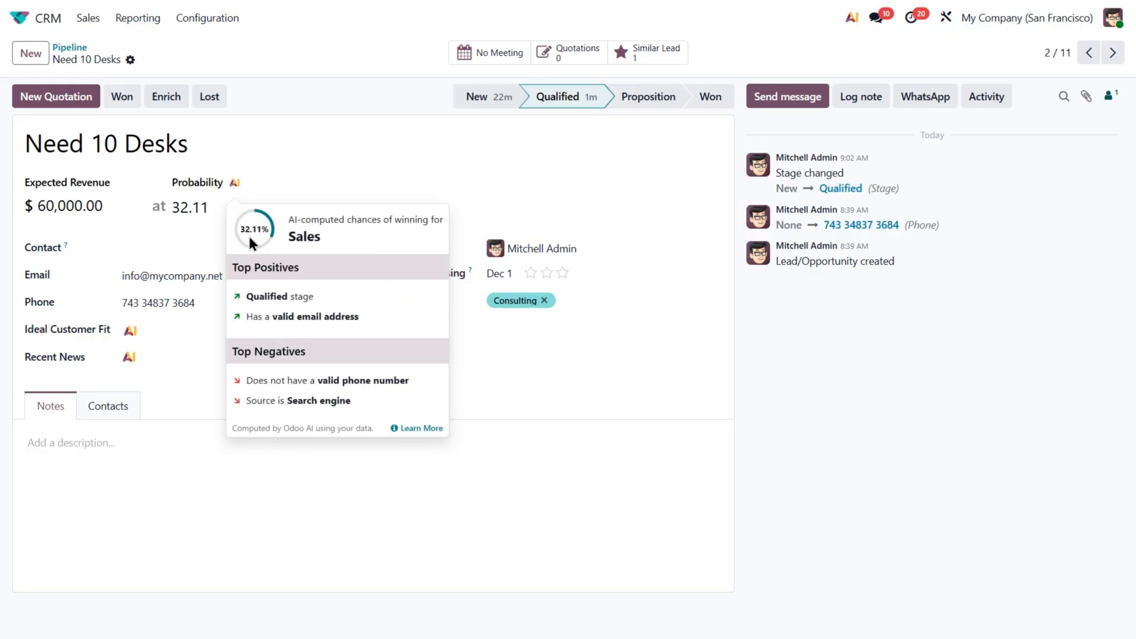